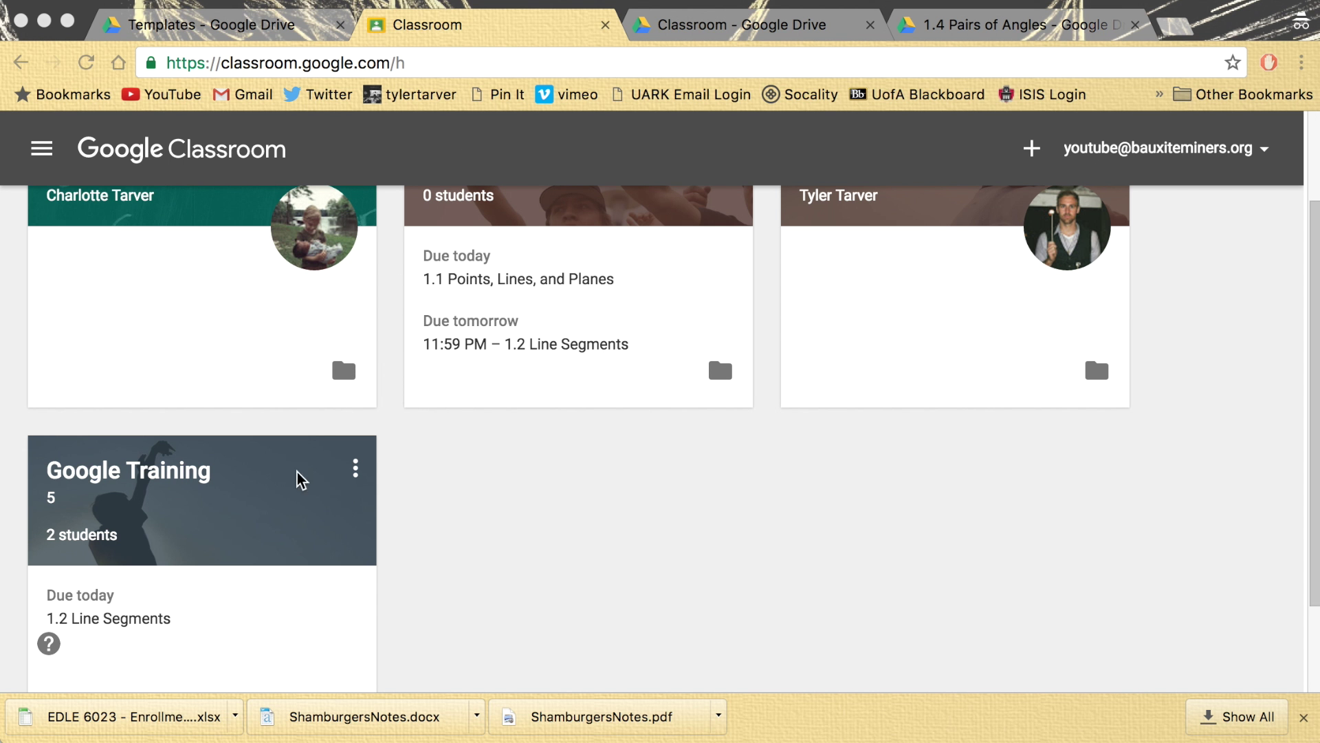
- Enter the Google Training 5 class and switch to its About tab
{"action": "left_click", "coordinate": [507, 548]}
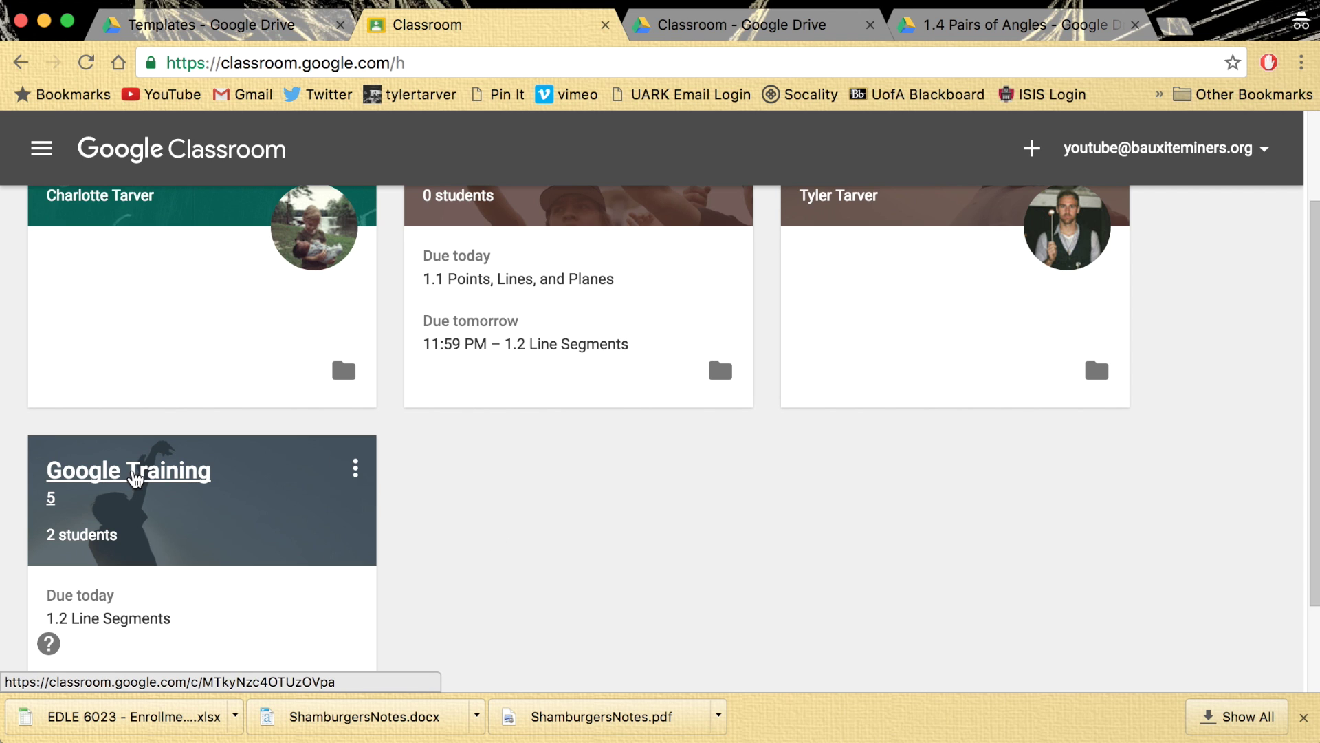
{"action": "left_click", "coordinate": [83, 476]}
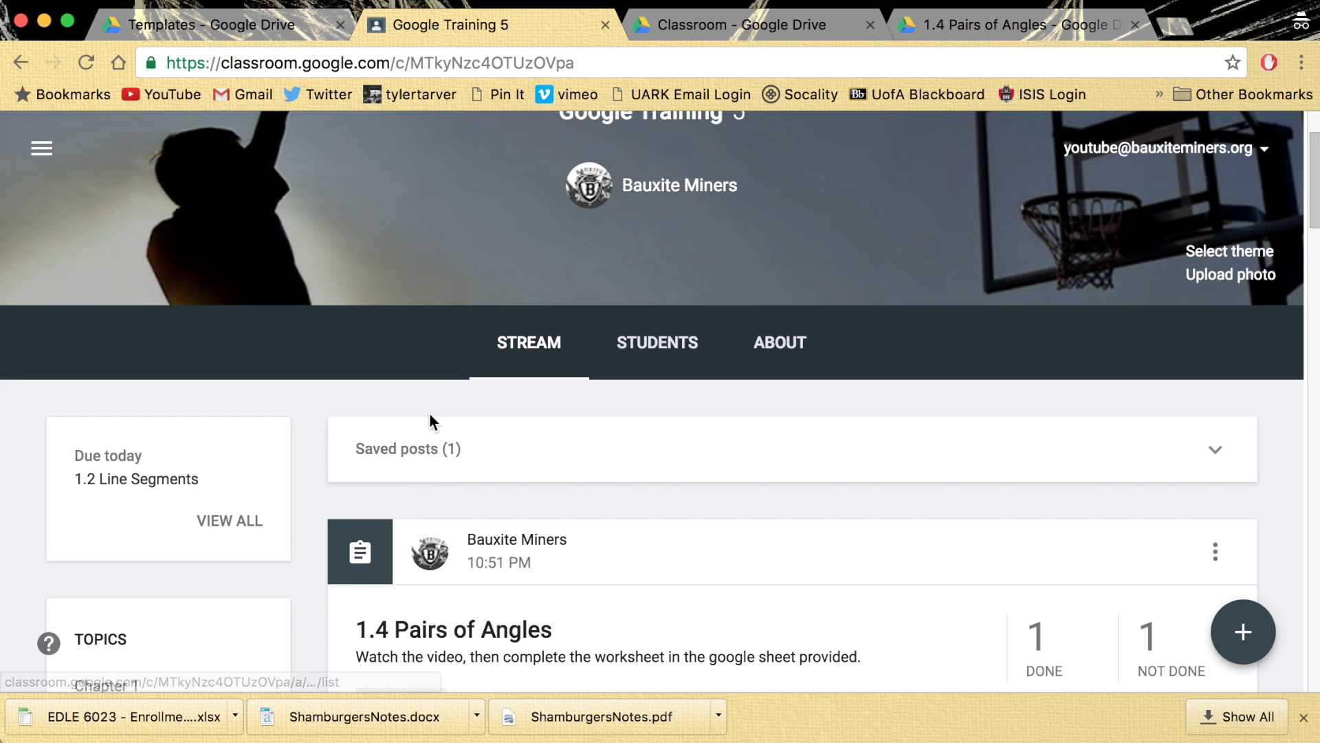
{"action": "scroll", "coordinate": [581, 472], "scroll_direction": "down", "scroll_amount": 1}
{"action": "scroll", "coordinate": [584, 468], "scroll_direction": "up", "scroll_amount": 3}
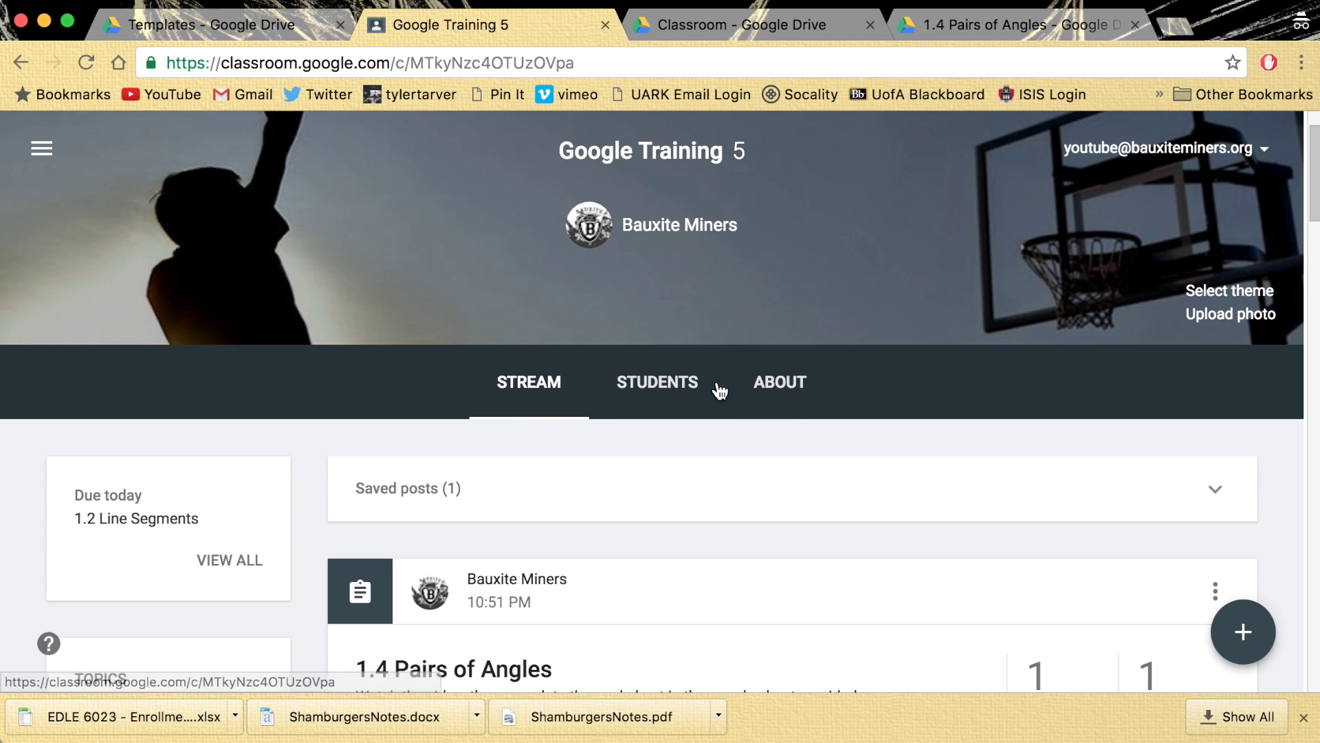
{"action": "left_click", "coordinate": [777, 384]}
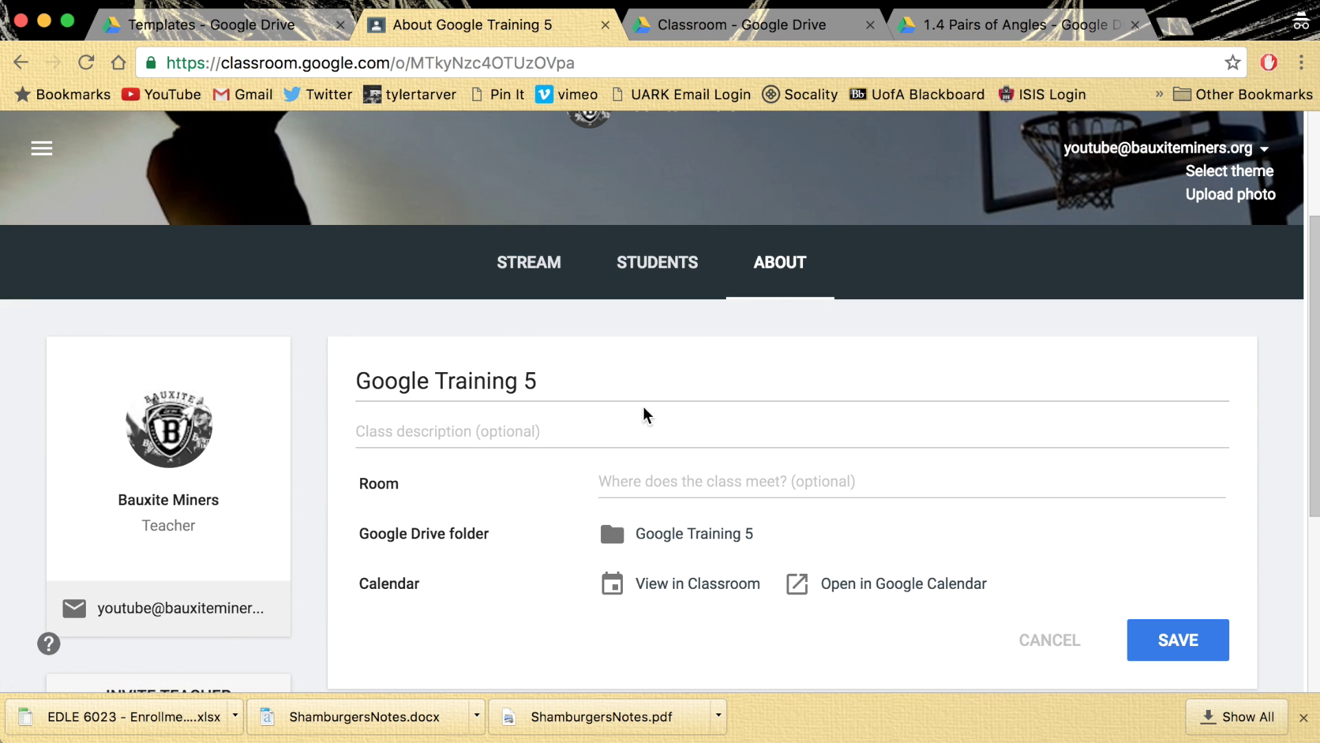
- Set the description to 'This class will assist with all Google stuff but really I only post math.' and room 205
{"action": "left_click", "coordinate": [560, 383]}
{"action": "left_click", "coordinate": [483, 433]}
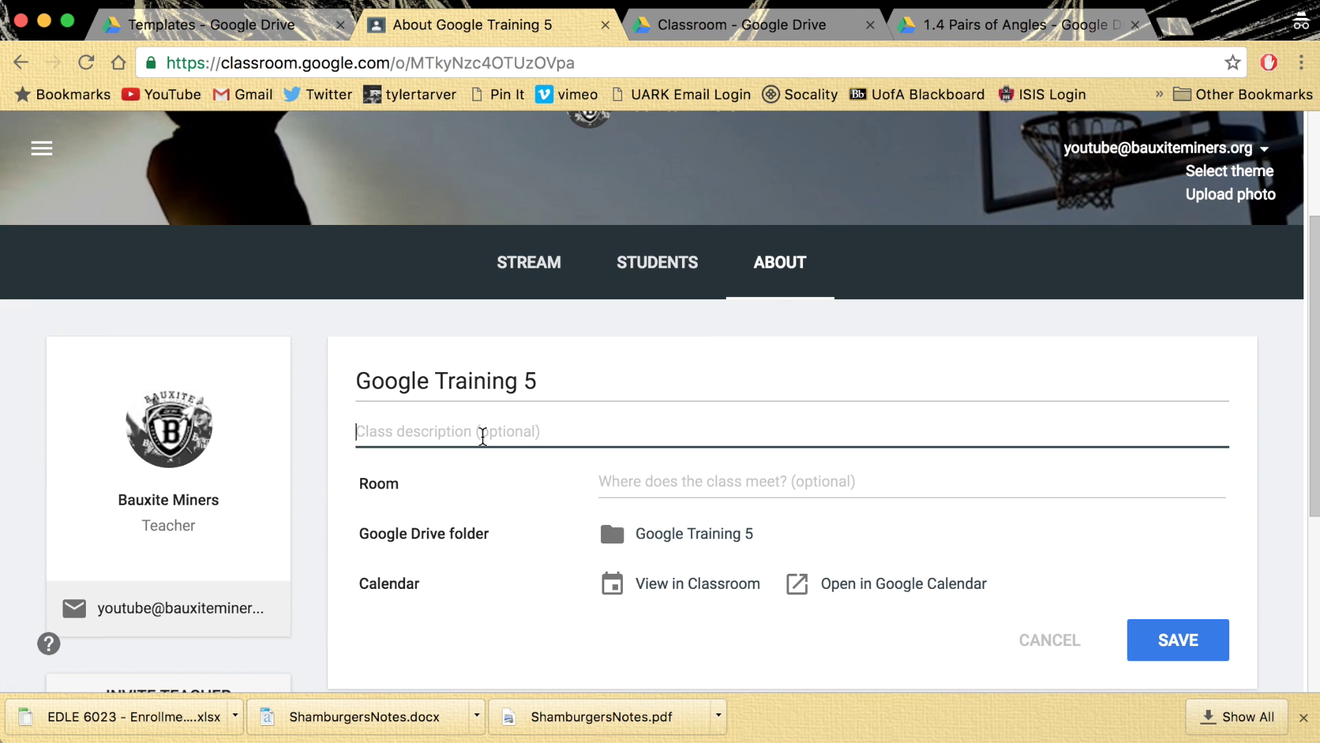
{"action": "type", "text": "This class i"}
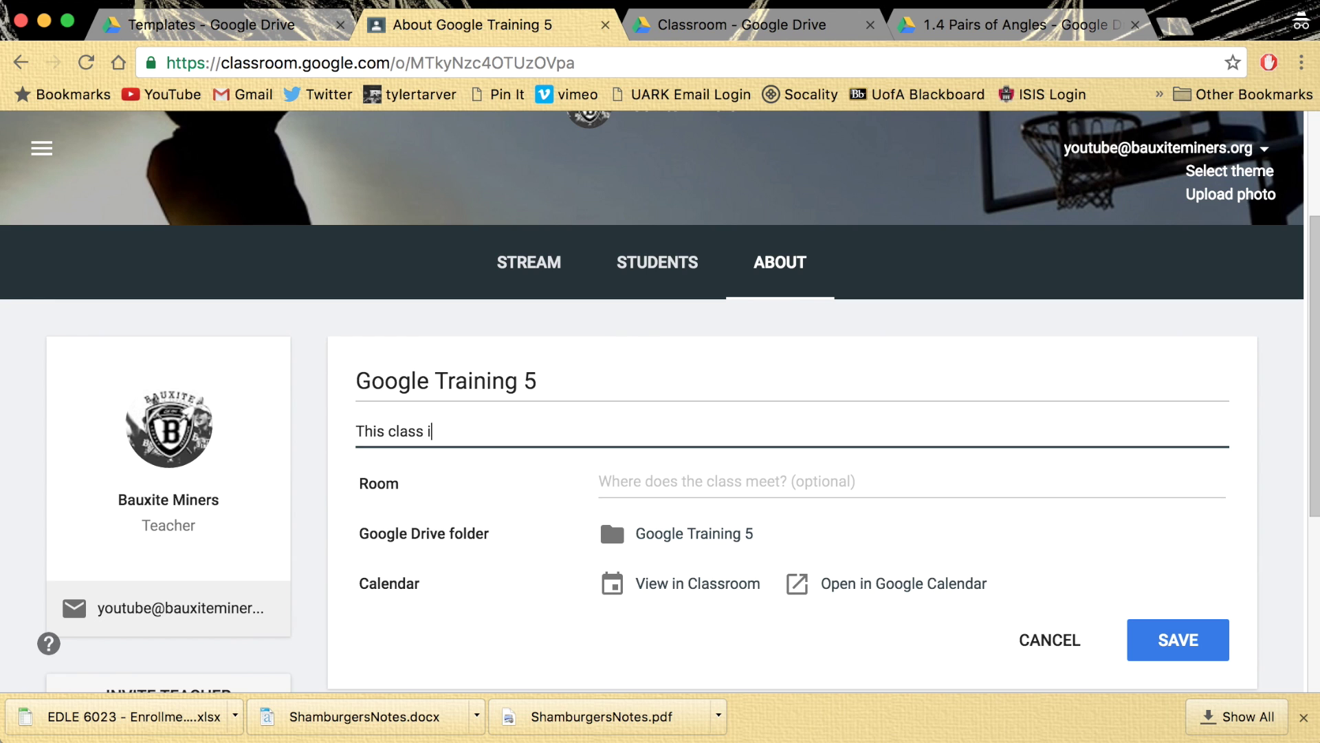
{"action": "key", "text": "BackSpace"}
{"action": "type", "text": "will assist with all GOogl"}
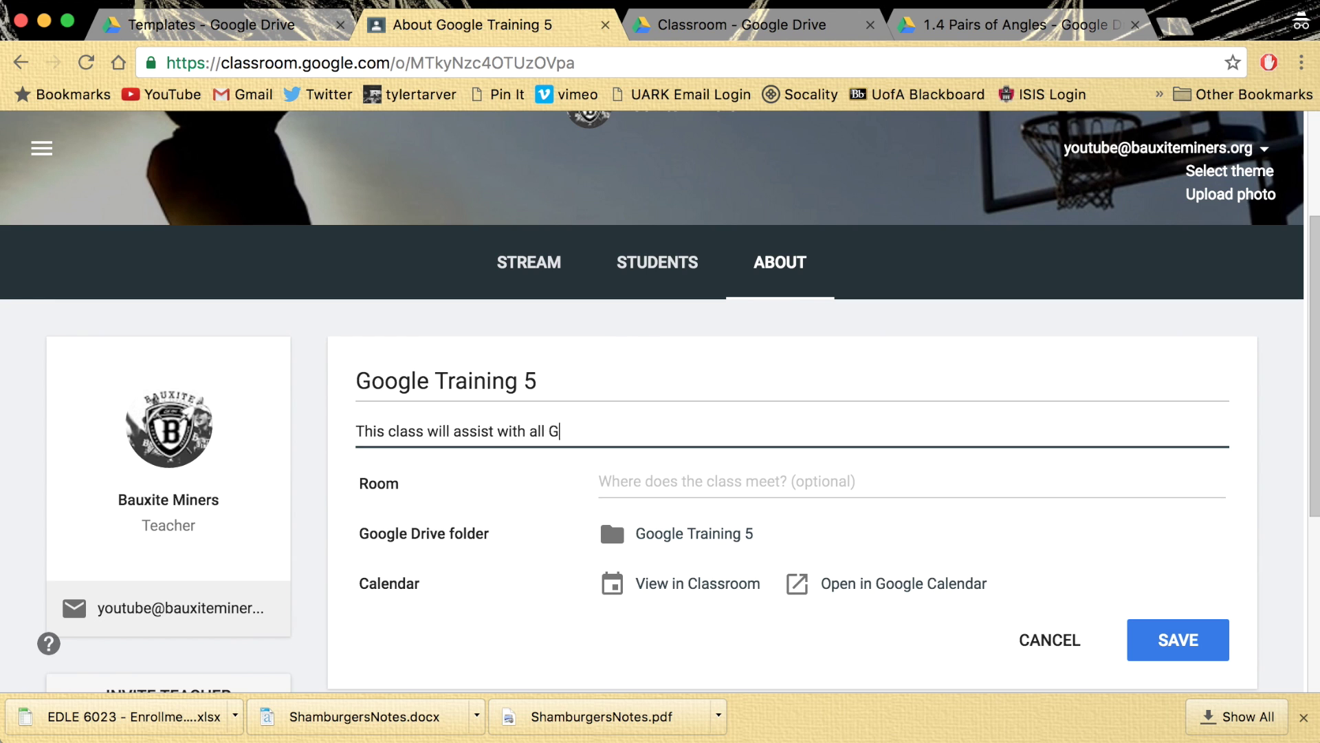
{"action": "key", "text": "BackSpace"}
{"action": "key", "text": "BackSpace"}
{"action": "key", "text": "BackSpace"}
{"action": "key", "text": "BackSpace"}
{"action": "type", "text": "oogle stuff but real"}
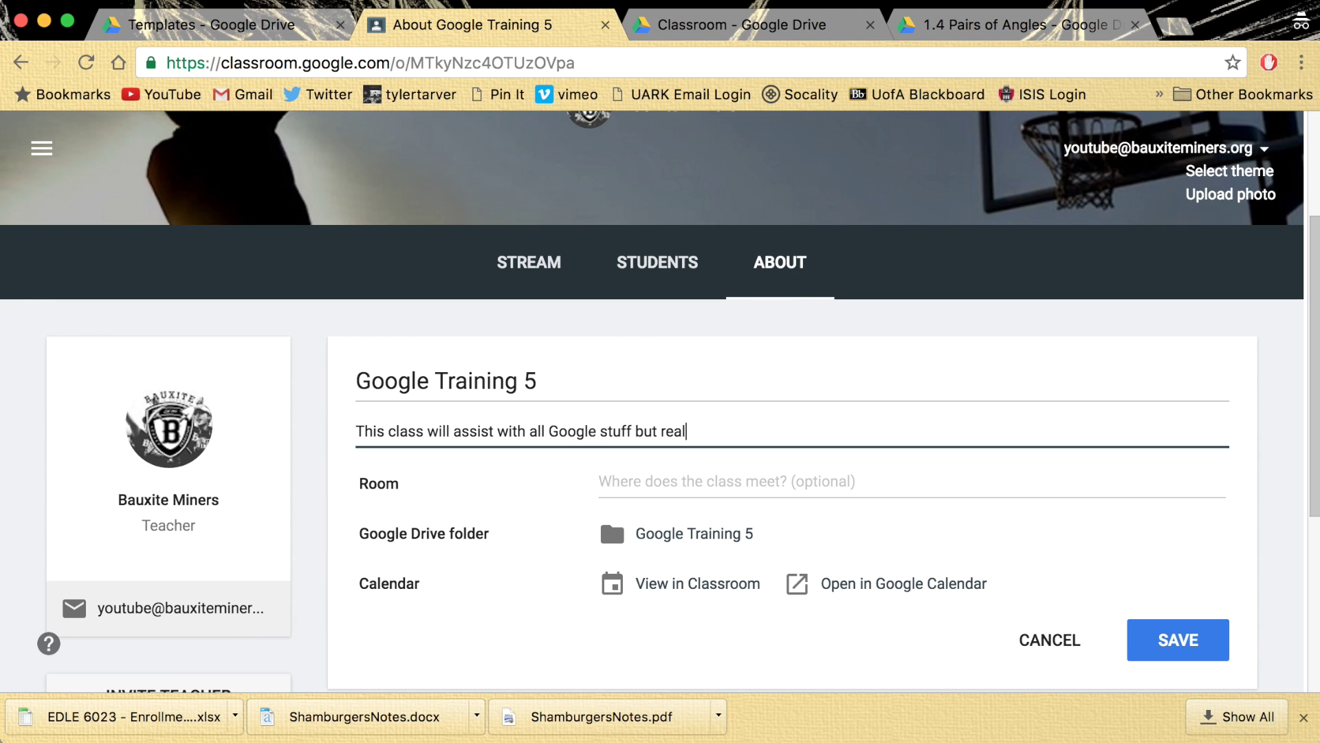
{"action": "type", "text": "ly I only post math."}
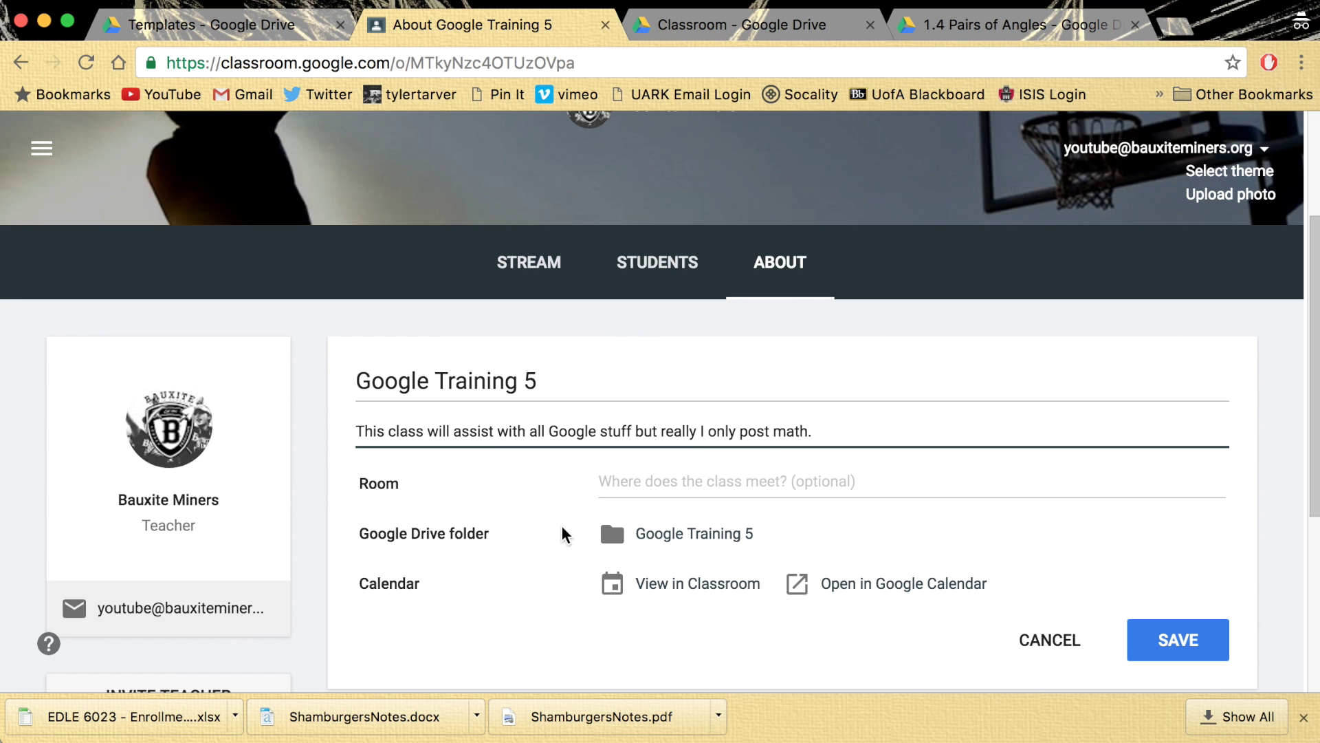
{"action": "left_click", "coordinate": [658, 481]}
{"action": "type", "text": "205"}
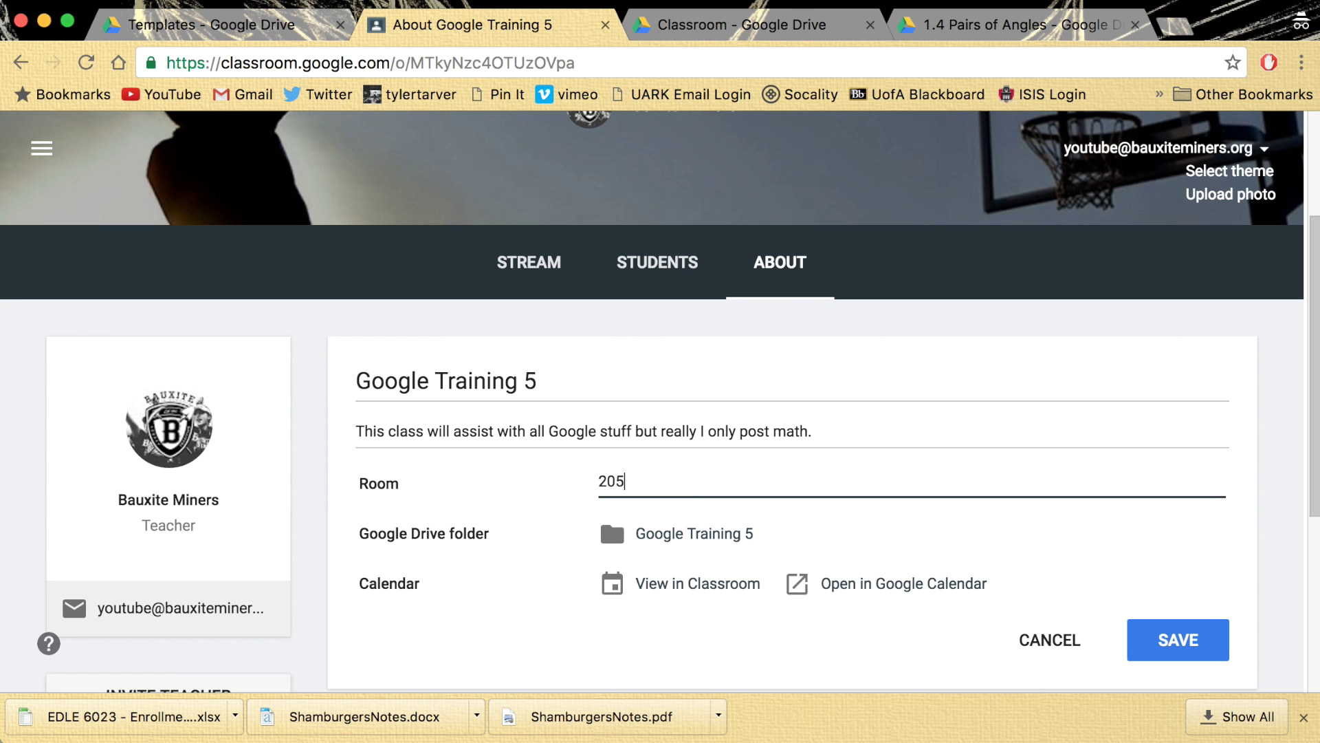
{"action": "left_click", "coordinate": [595, 629]}
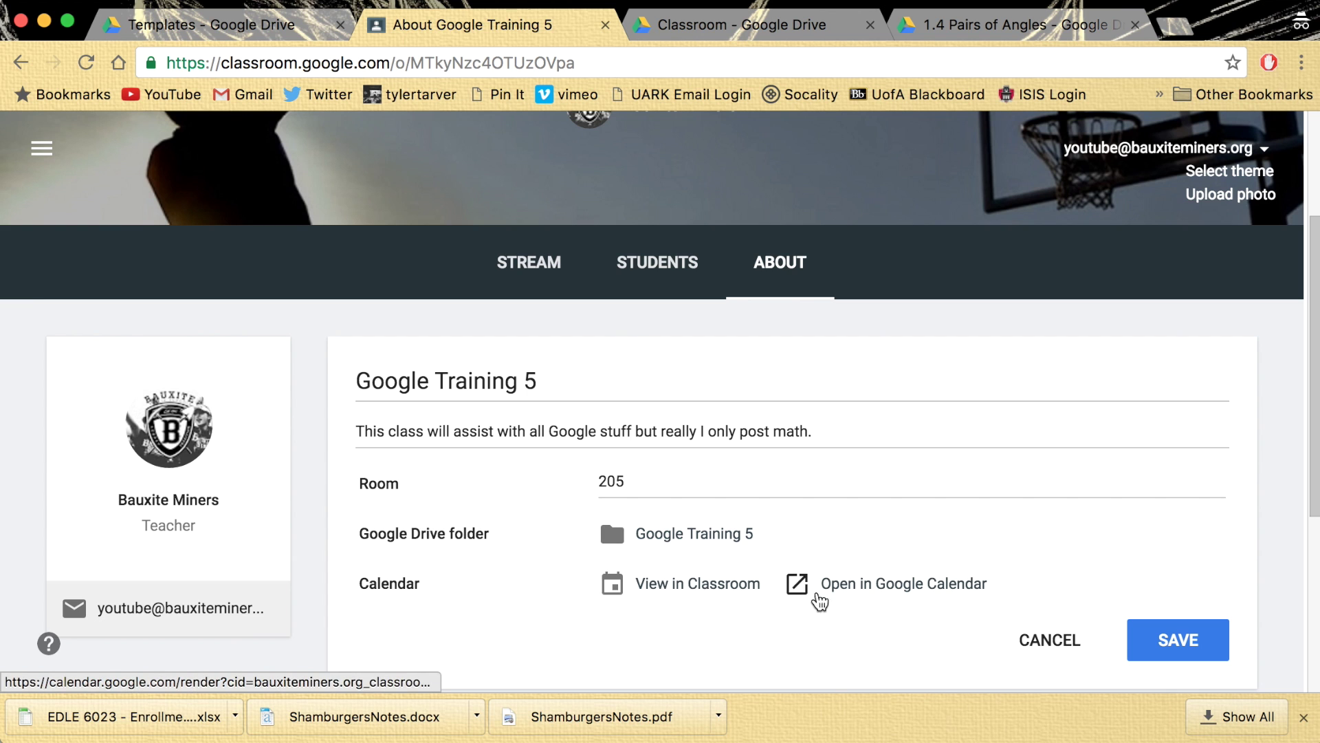
- Start a class materials post, then discard it while still empty
{"action": "scroll", "coordinate": [746, 616], "scroll_direction": "down", "scroll_amount": 2}
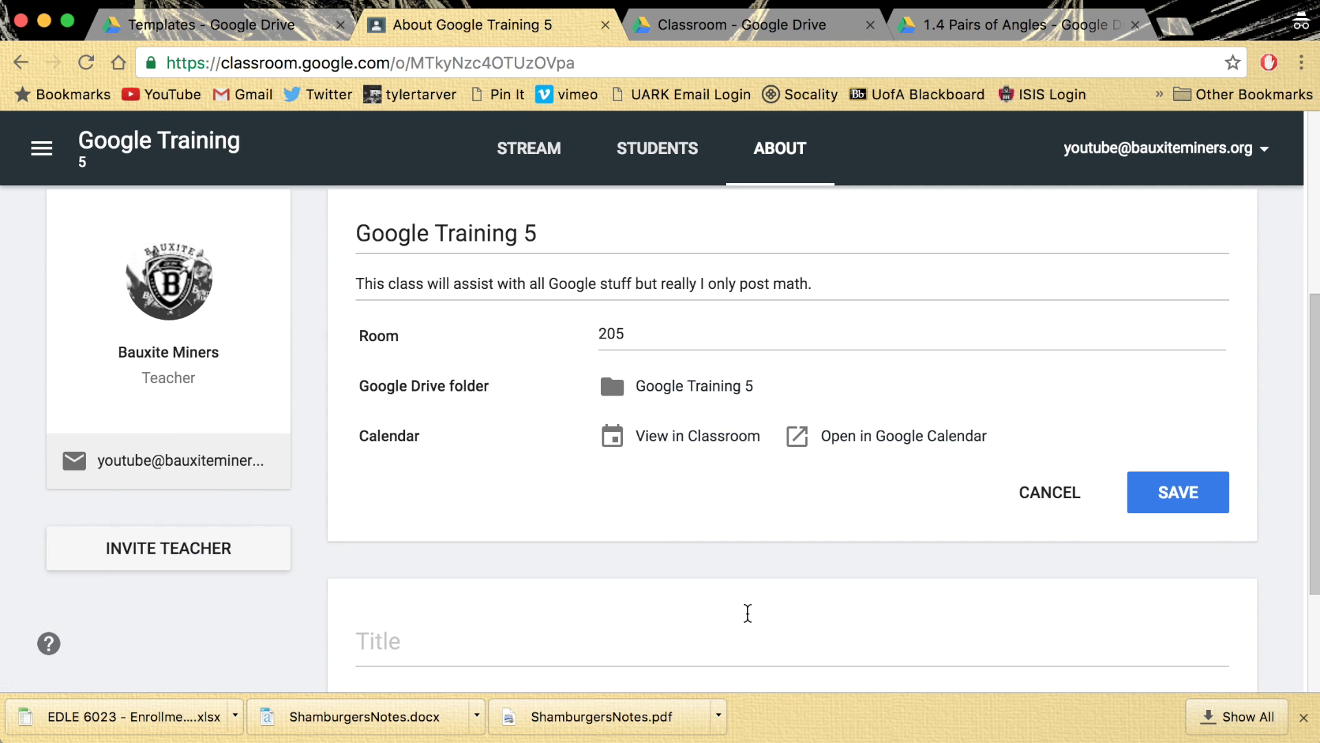
{"action": "left_click", "coordinate": [594, 608]}
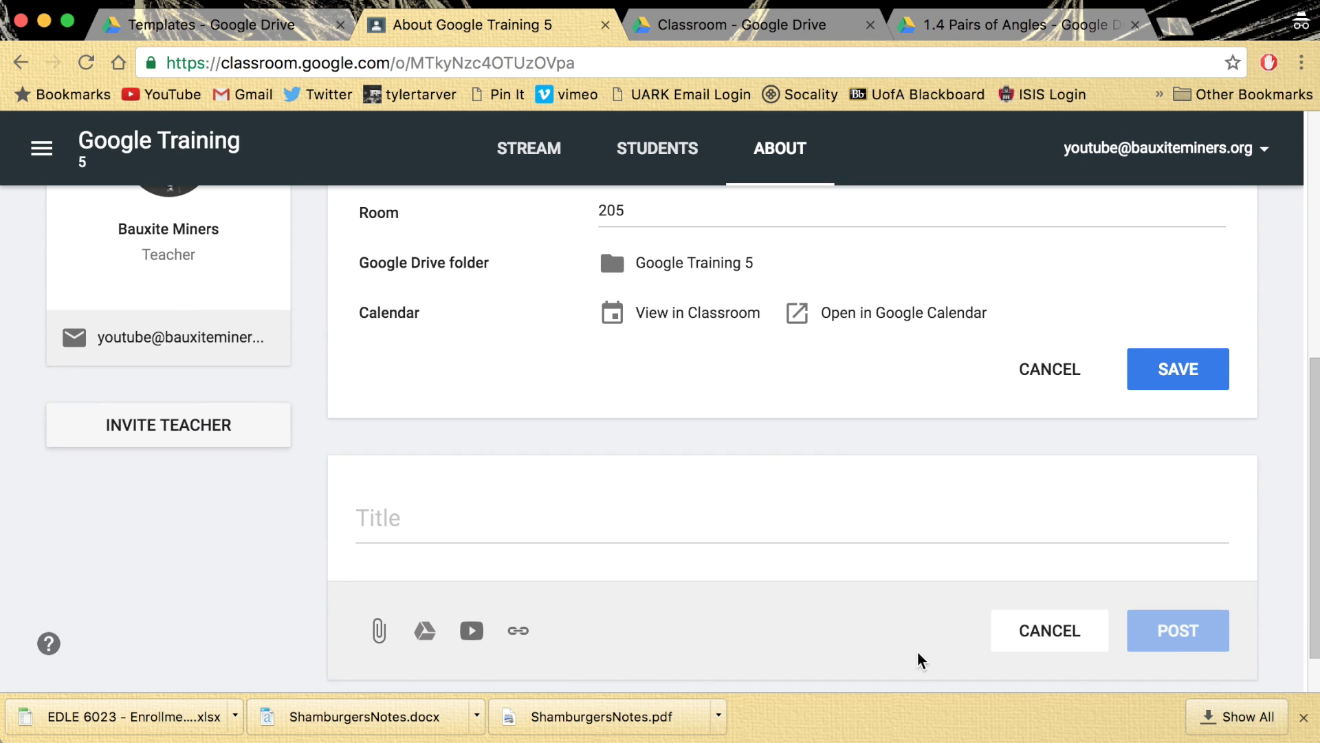
{"action": "scroll", "coordinate": [931, 637], "scroll_direction": "down", "scroll_amount": 1}
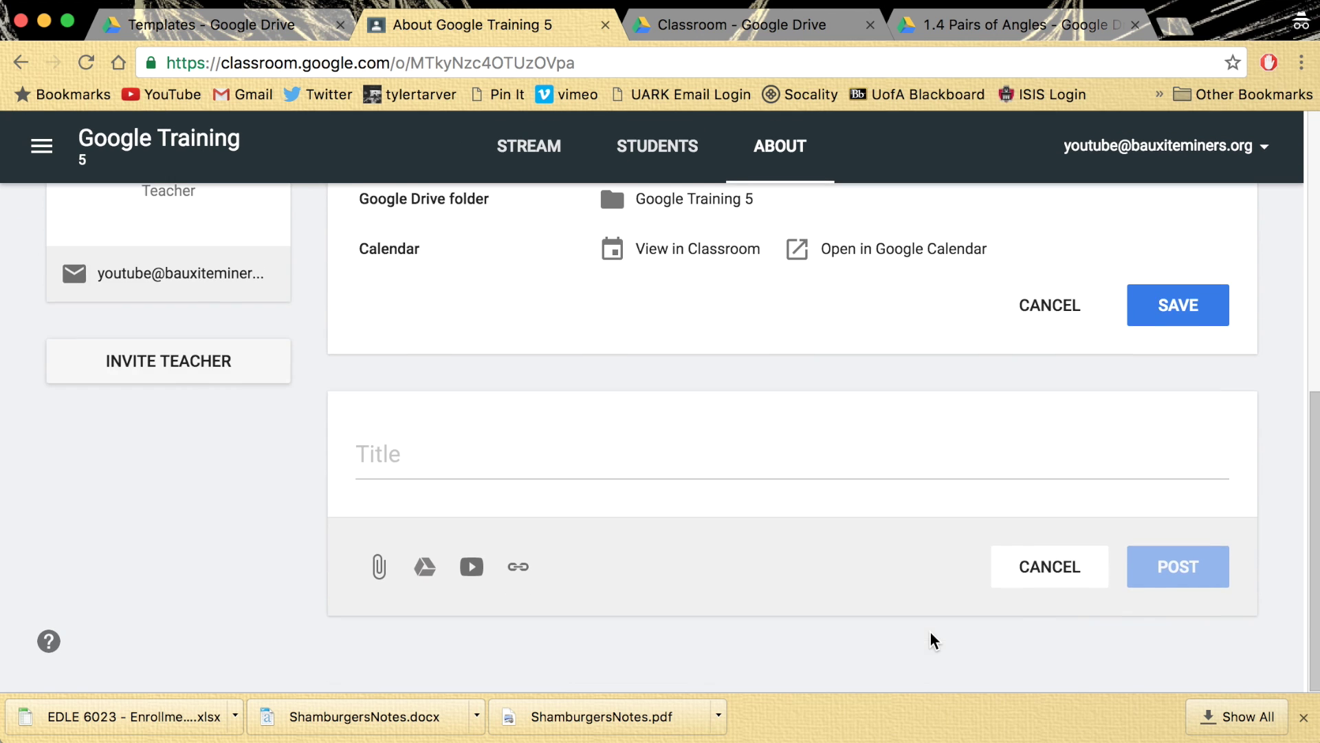
{"action": "left_click", "coordinate": [1039, 576]}
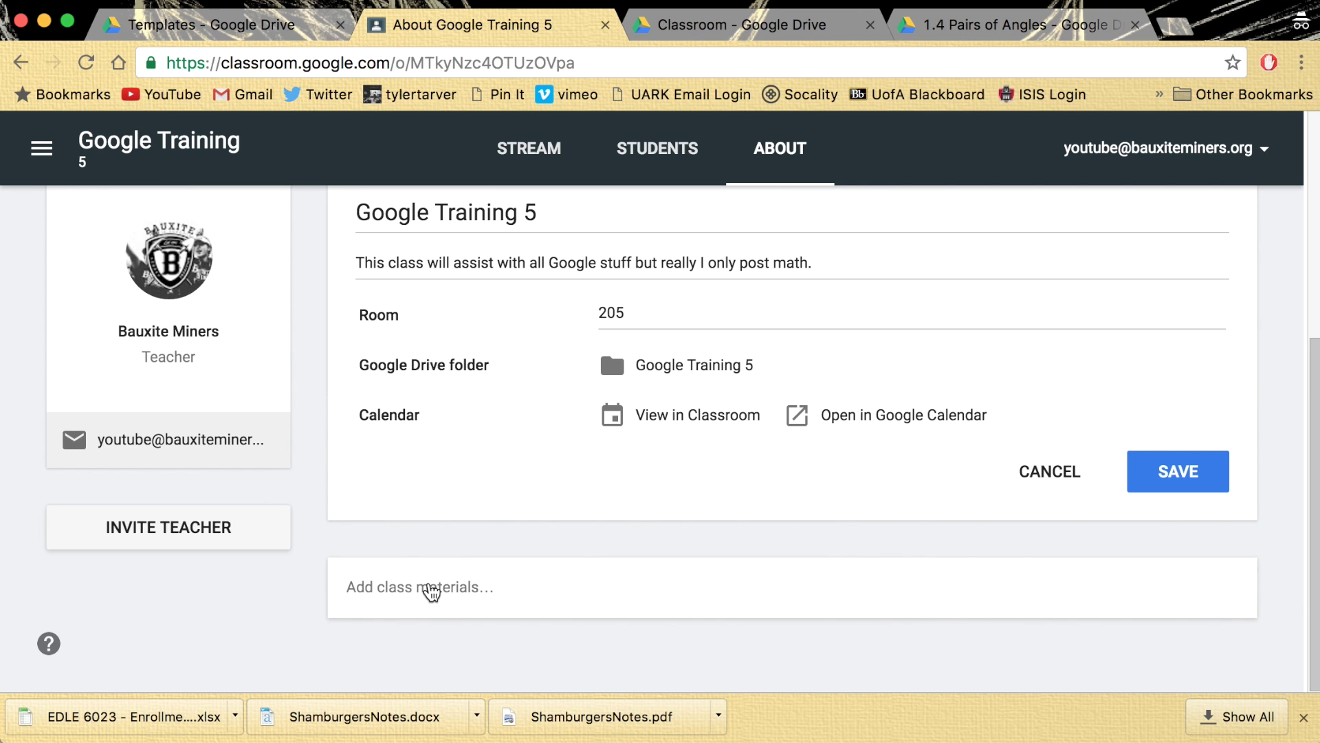
- Create a new class material with the syllabus Google Doc attached from Drive
{"action": "left_click", "coordinate": [431, 590]}
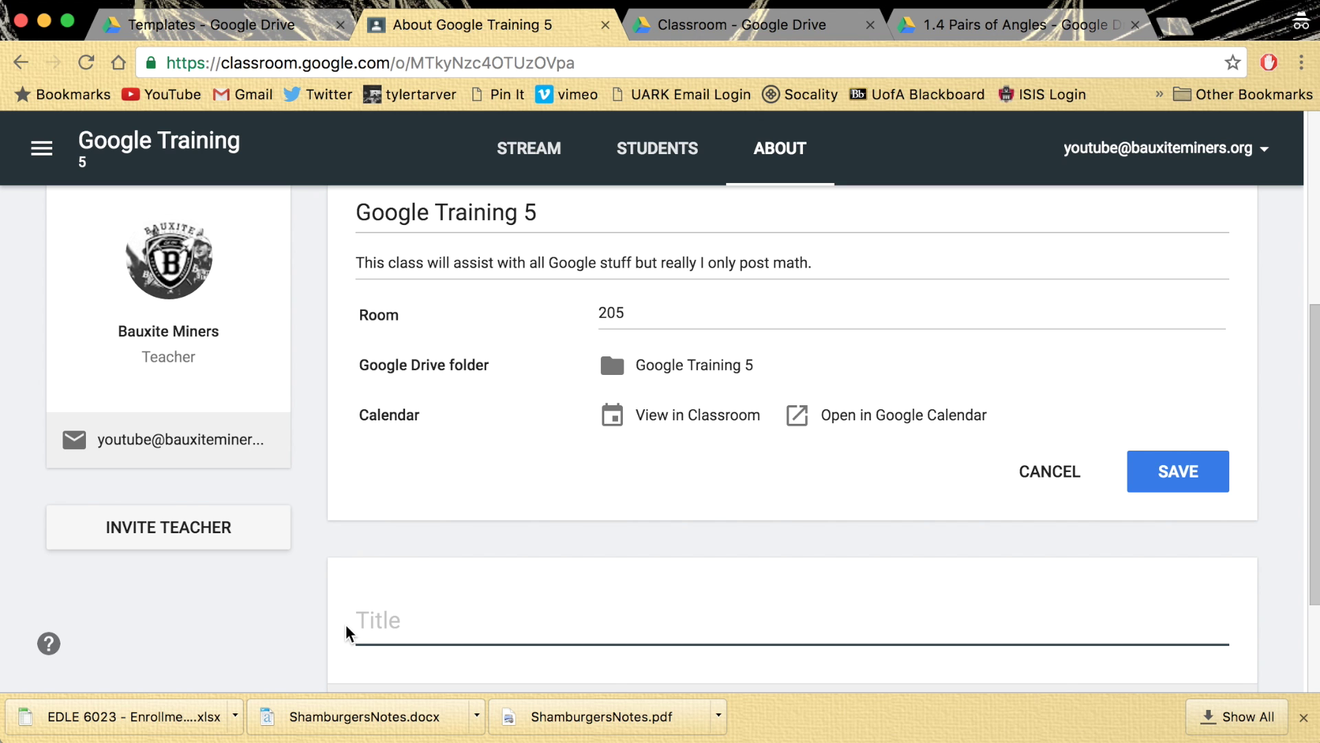
{"action": "left_click", "coordinate": [351, 623]}
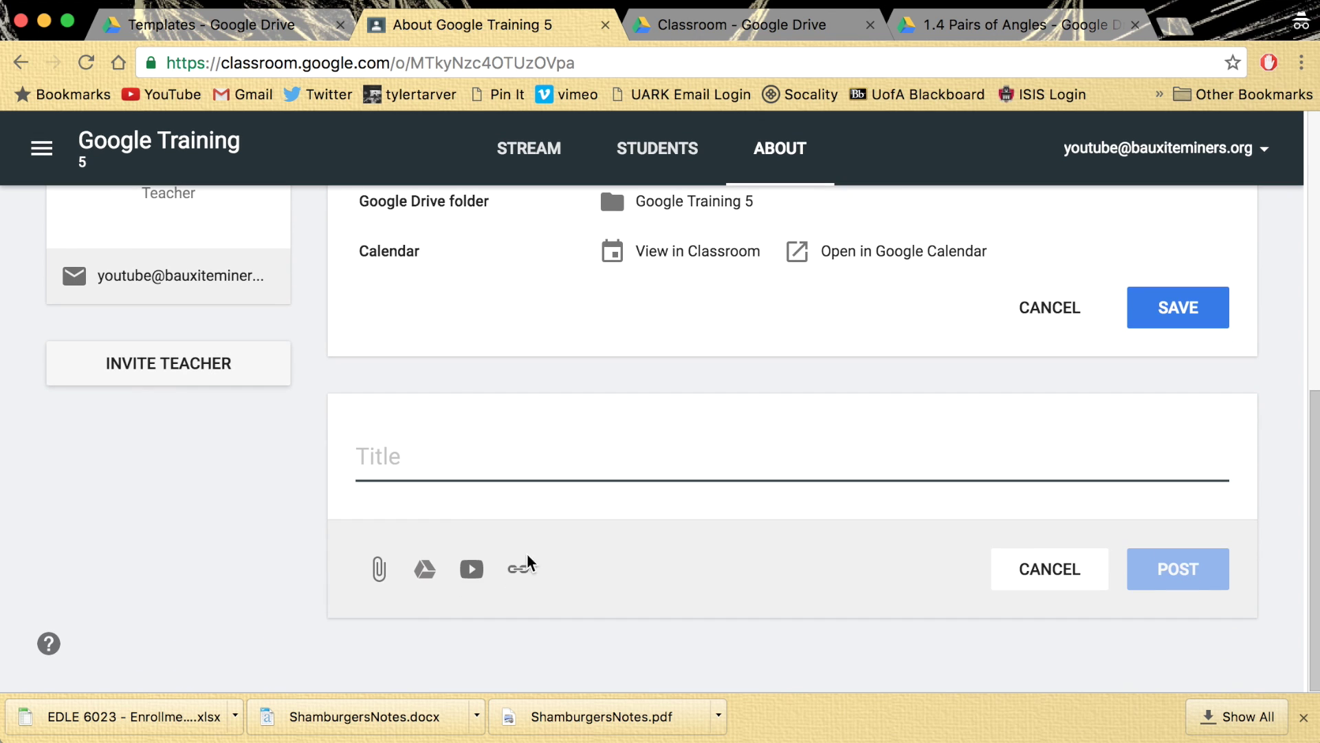
{"action": "left_click", "coordinate": [426, 567]}
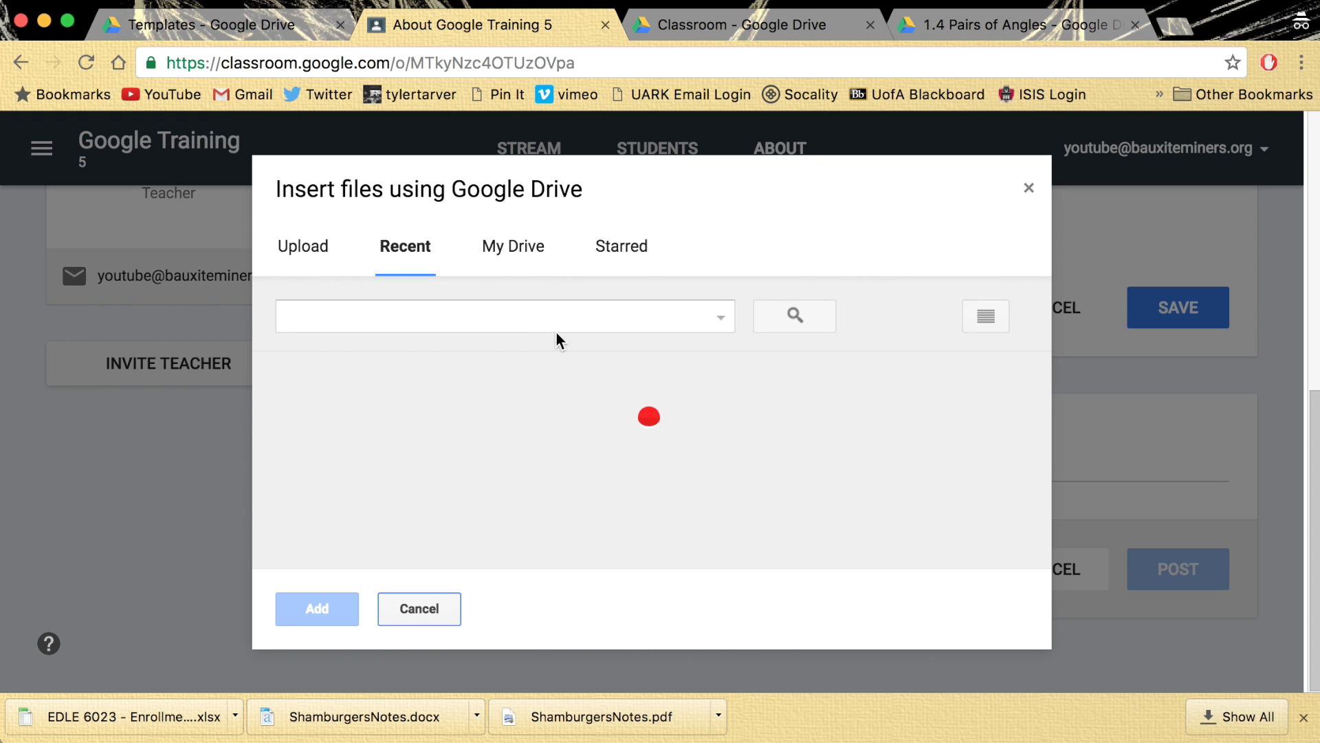
{"action": "scroll", "coordinate": [502, 485], "scroll_direction": "down", "scroll_amount": 10}
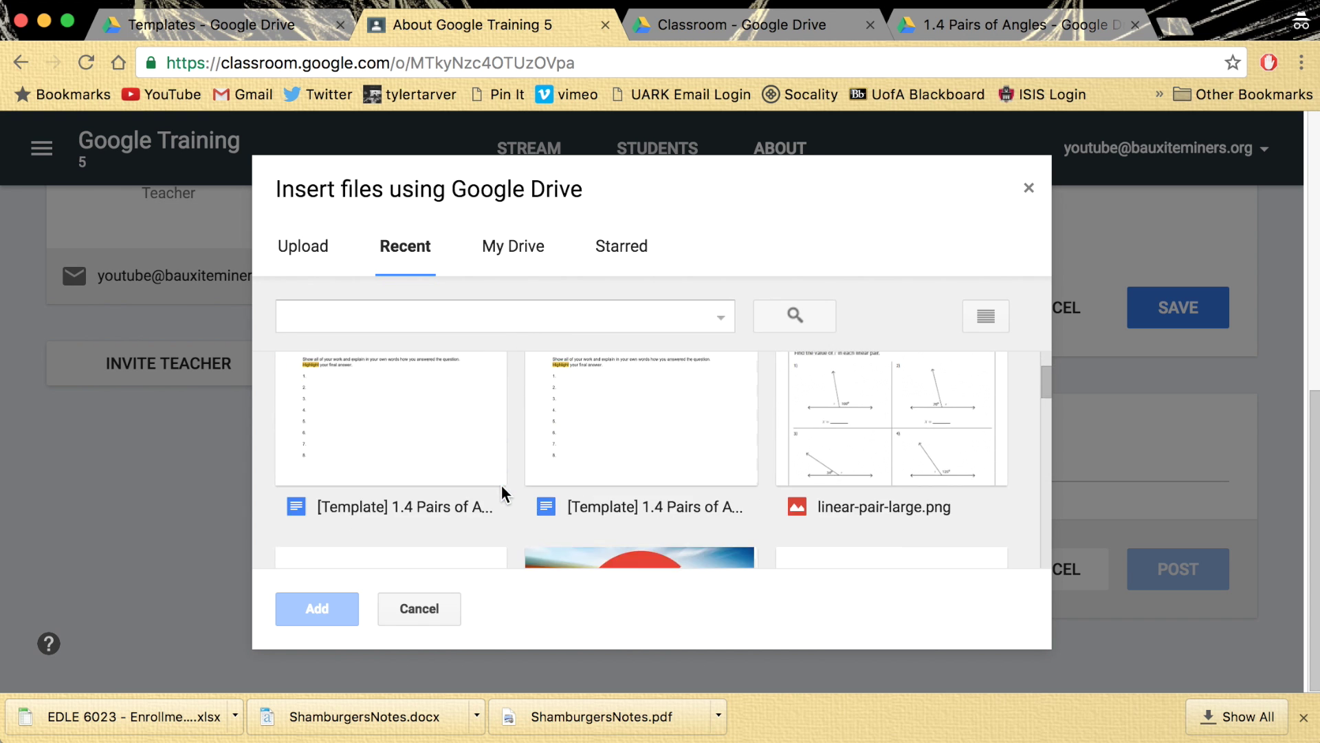
{"action": "scroll", "coordinate": [502, 484], "scroll_direction": "down", "scroll_amount": 5}
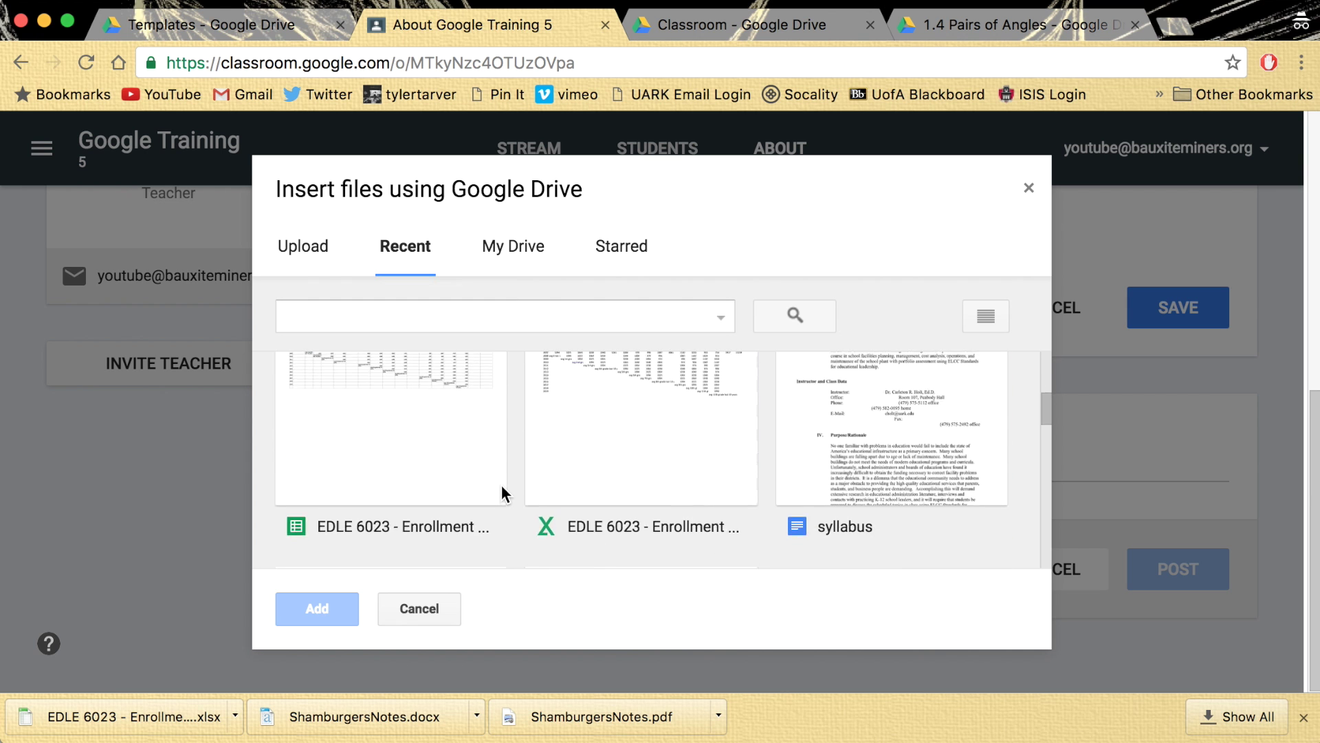
{"action": "scroll", "coordinate": [501, 341], "scroll_direction": "up", "scroll_amount": 10}
{"action": "scroll", "coordinate": [517, 518], "scroll_direction": "down", "scroll_amount": 2}
{"action": "scroll", "coordinate": [517, 517], "scroll_direction": "down", "scroll_amount": 5}
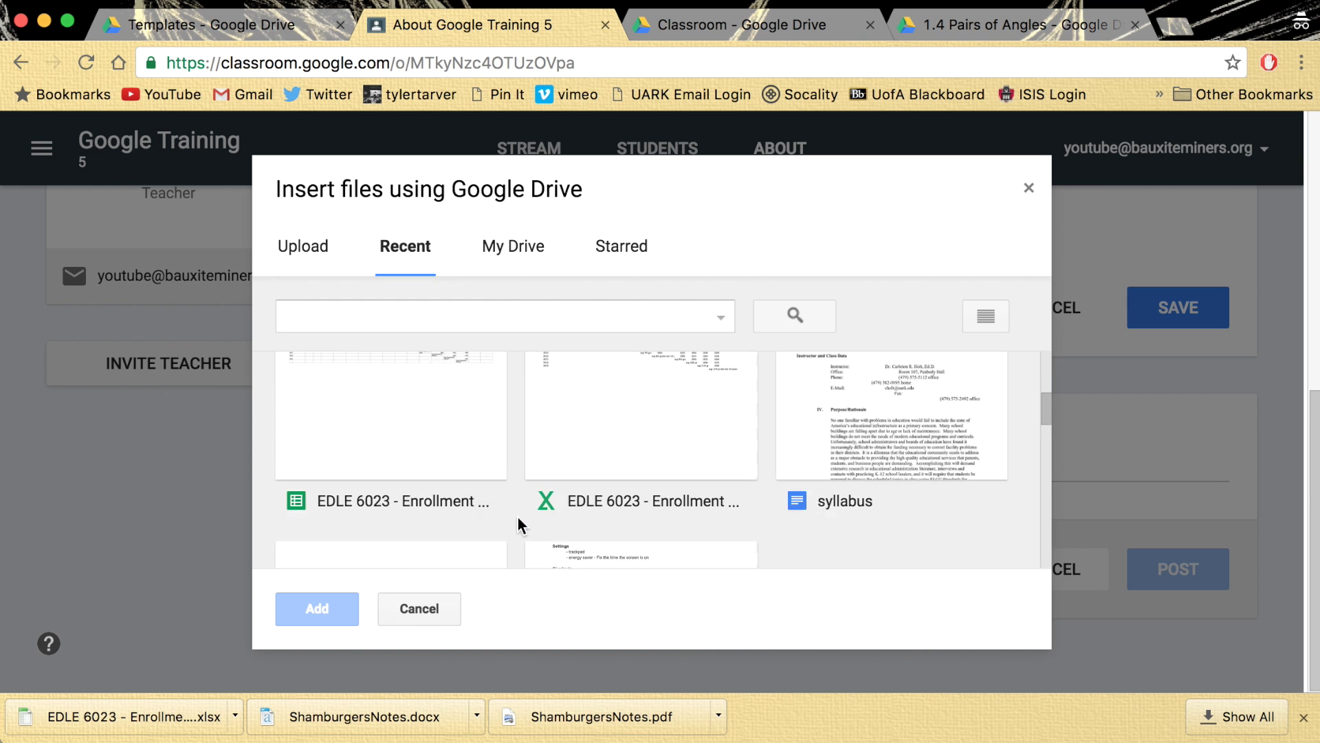
{"action": "left_click", "coordinate": [843, 461]}
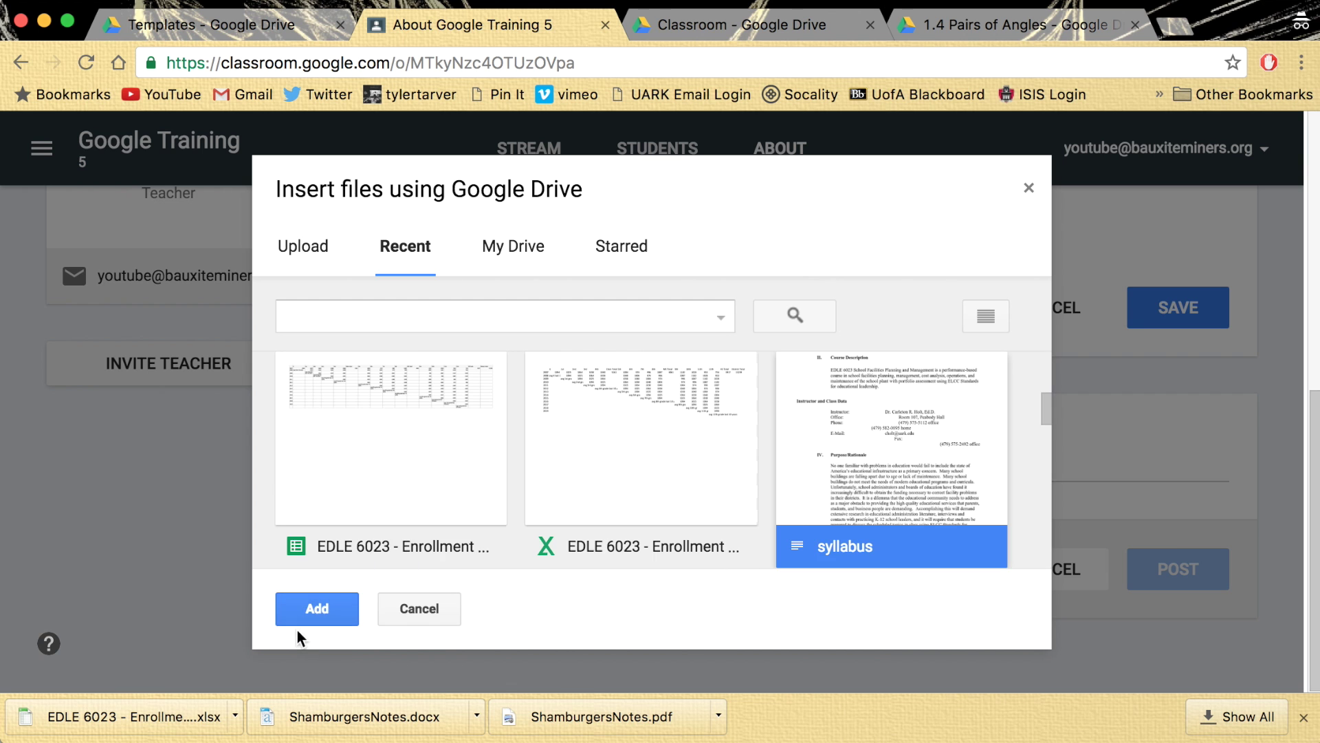
{"action": "left_click", "coordinate": [311, 616]}
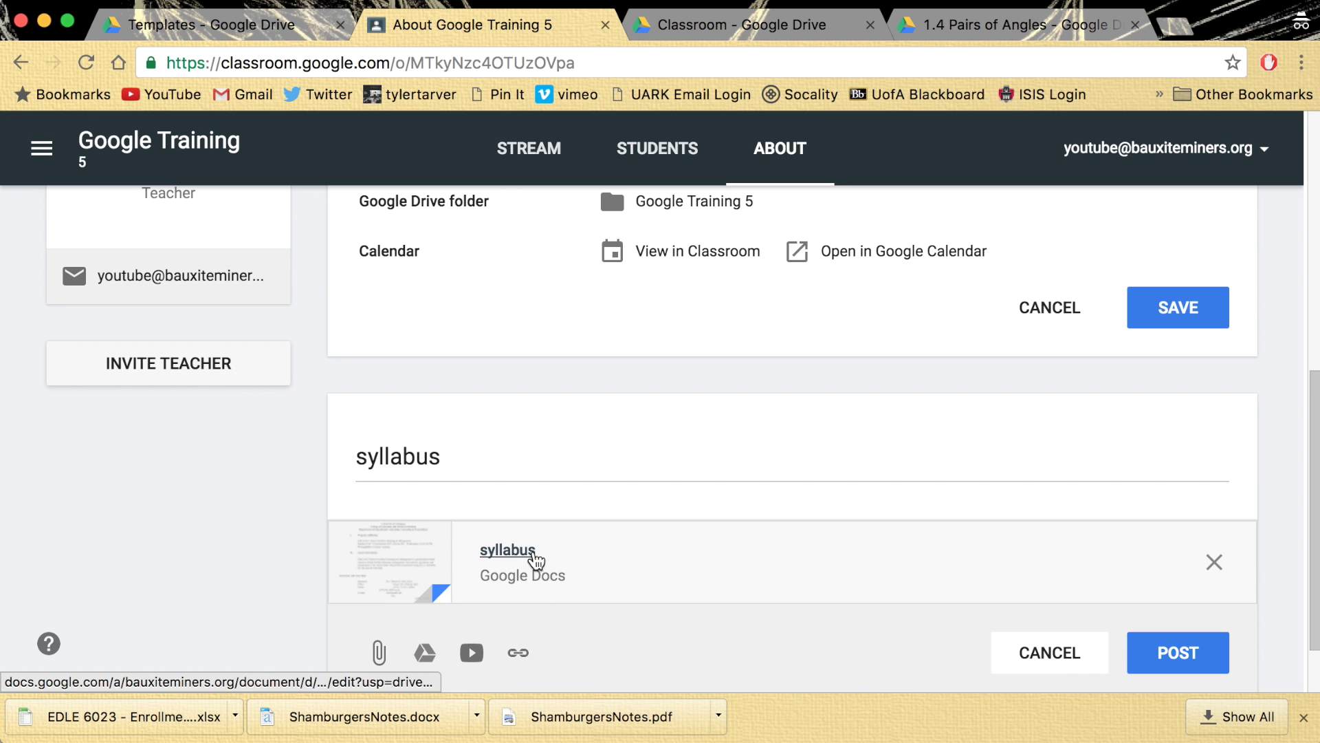
- Capitalize the title to 'Syllabus' and post the material
{"action": "left_click_drag", "start_coordinate": [470, 456], "coordinate": [359, 457]}
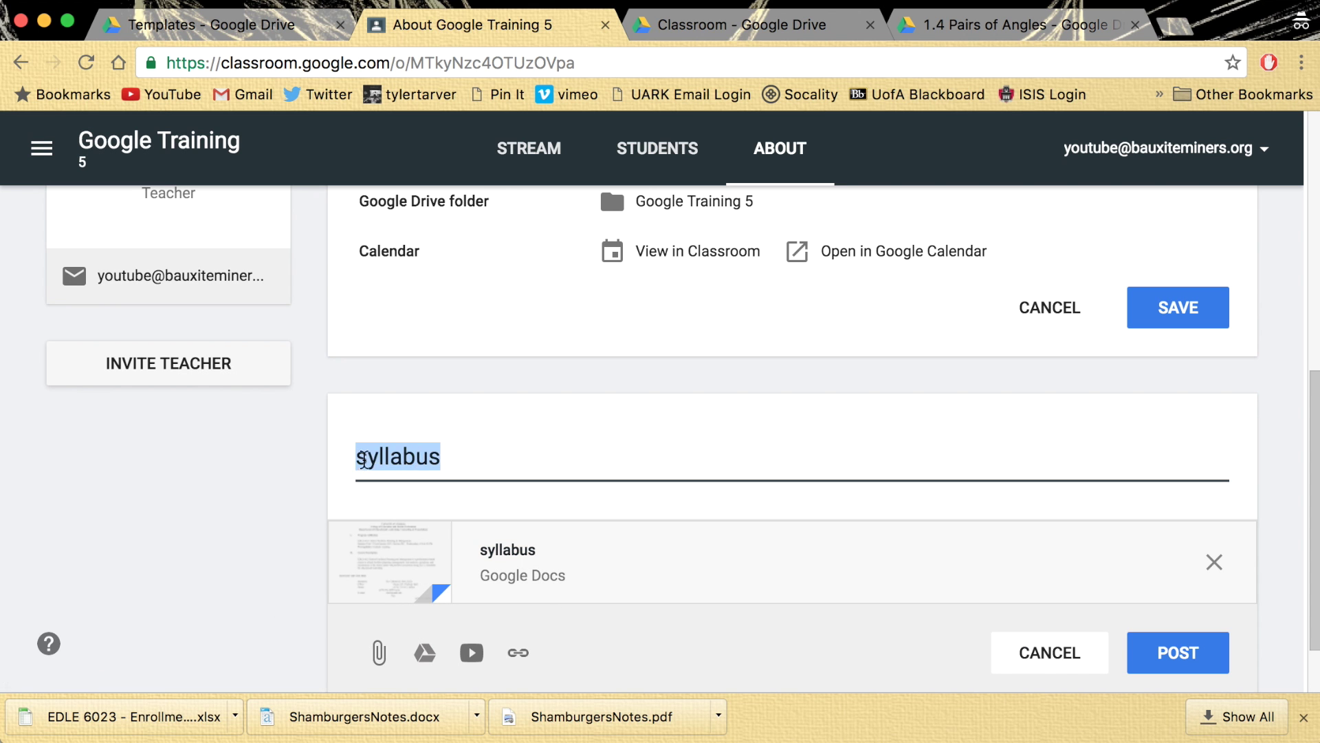
{"action": "left_click", "coordinate": [359, 462]}
{"action": "key", "text": "Delete"}
{"action": "type", "text": "S"}
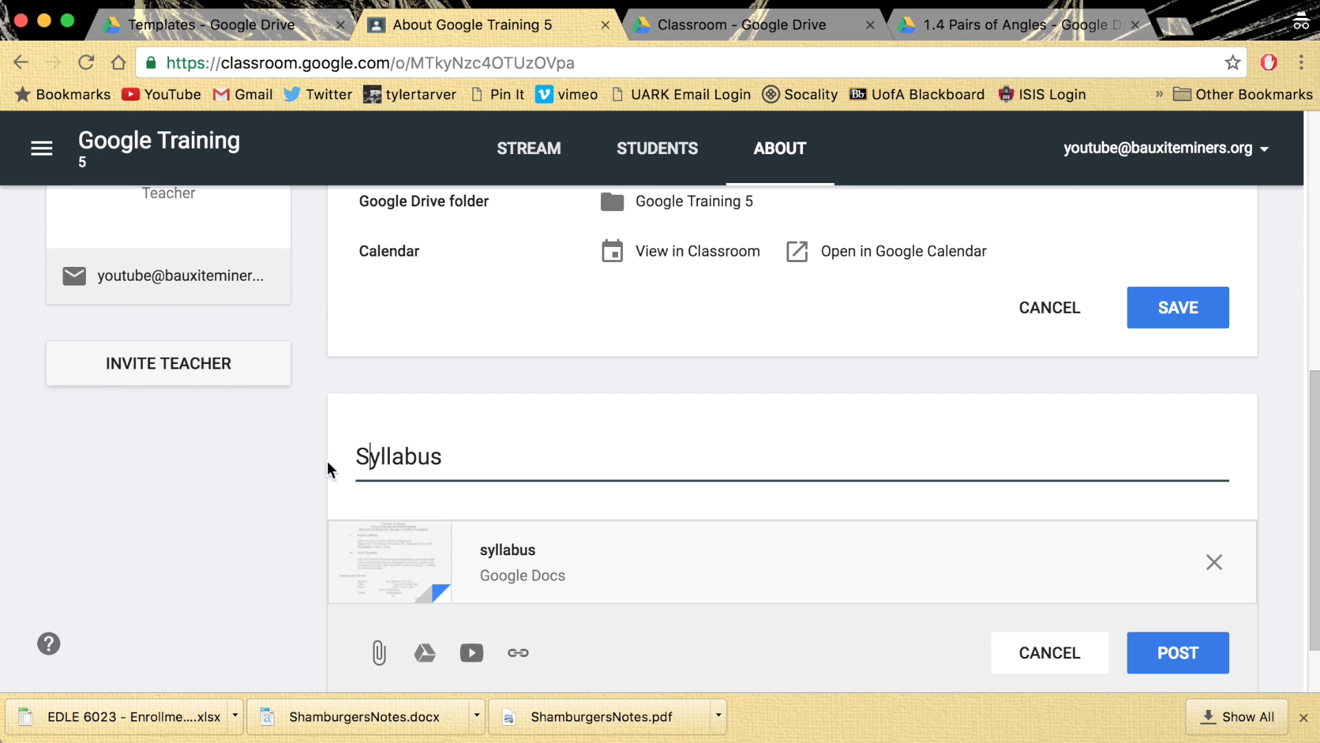
{"action": "left_click", "coordinate": [232, 524]}
{"action": "left_click", "coordinate": [1178, 652]}
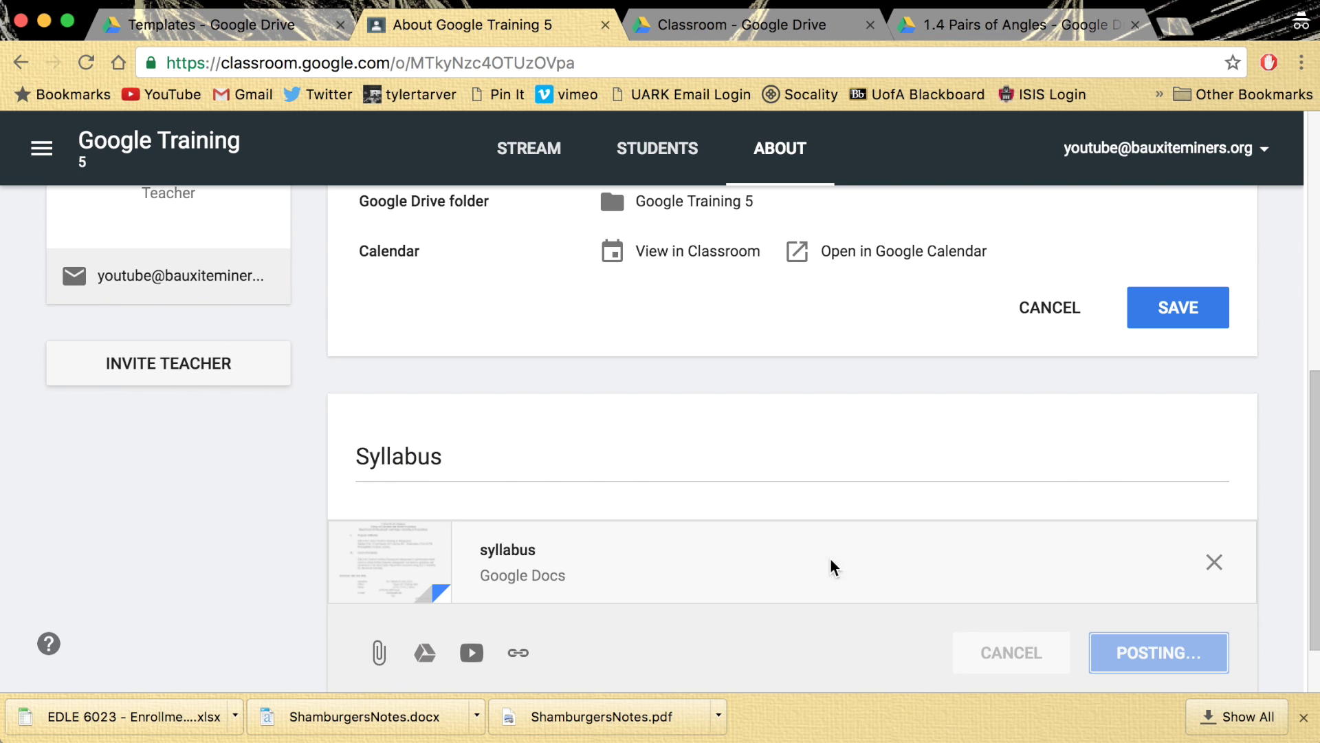
{"action": "scroll", "coordinate": [490, 387], "scroll_direction": "down", "scroll_amount": 2}
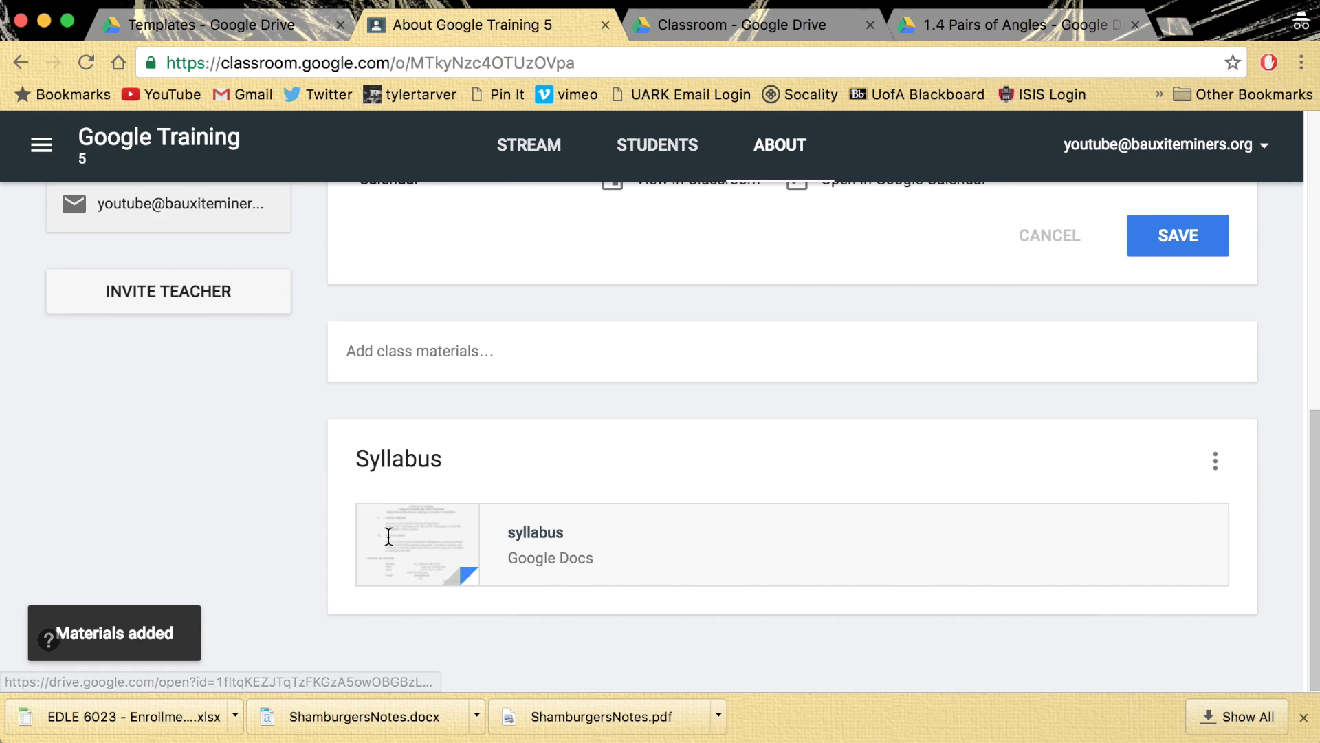
{"action": "left_click", "coordinate": [527, 352]}
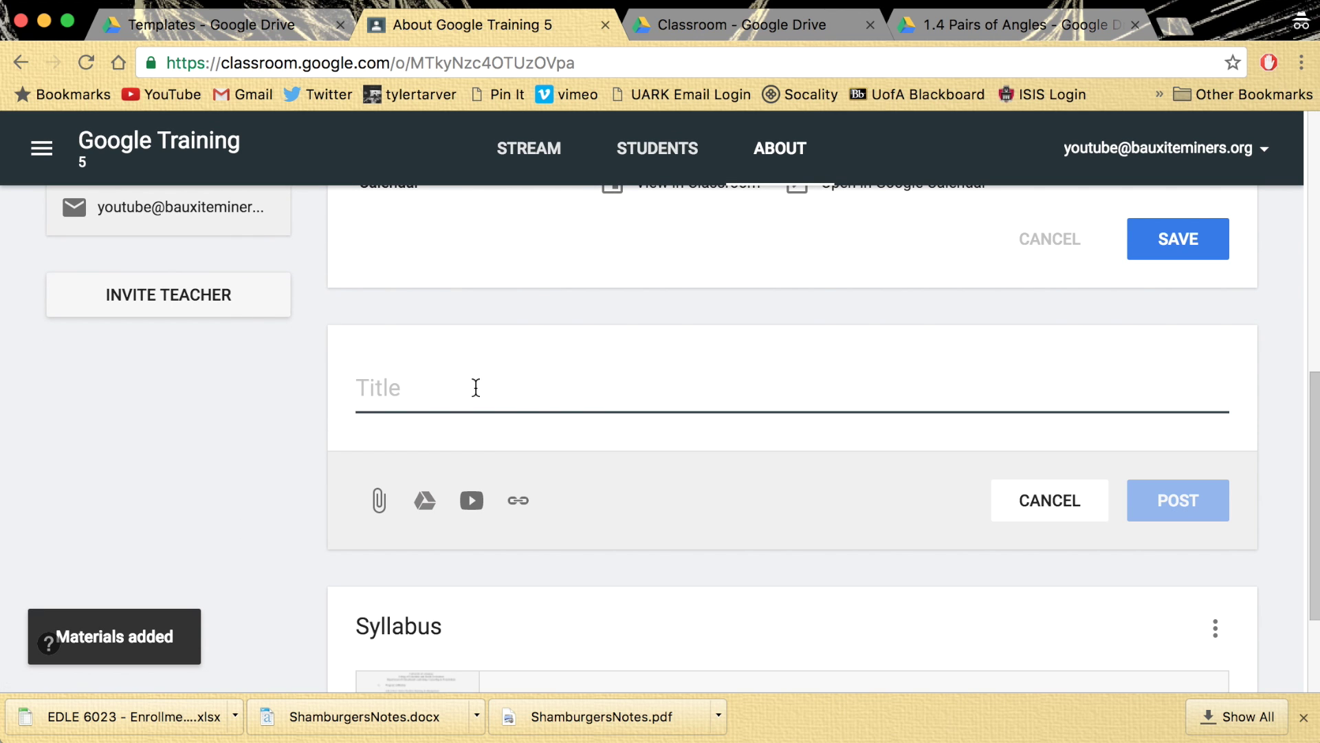
- Title a new material 'Enrollment' and attach the EDLE 6023 - Enrollment Projection - Holt Method - 2015.xlsx spreadsheet
{"action": "type", "text": "Er"}
{"action": "type", "text": "rollem"}
{"action": "key", "text": "BackSpace"}
{"action": "key", "text": "BackSpace"}
{"action": "type", "text": "ment"}
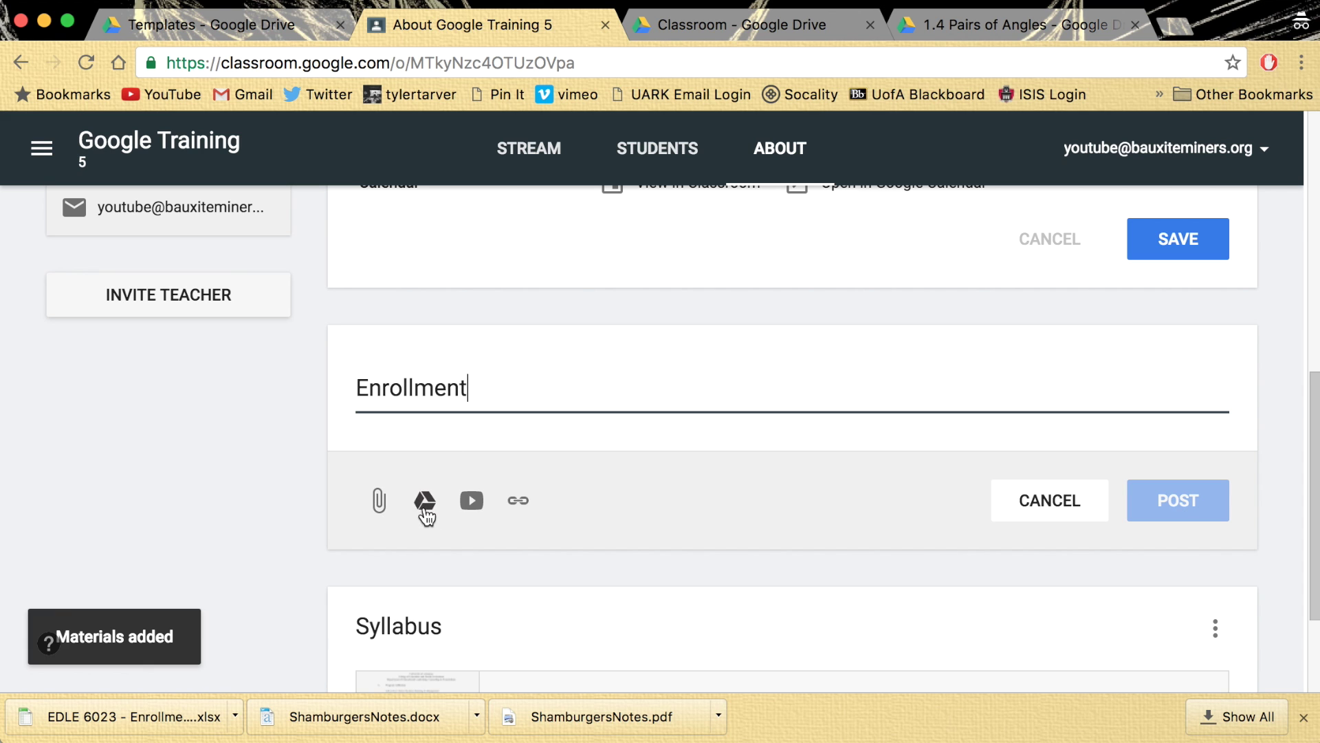
{"action": "left_click", "coordinate": [424, 505]}
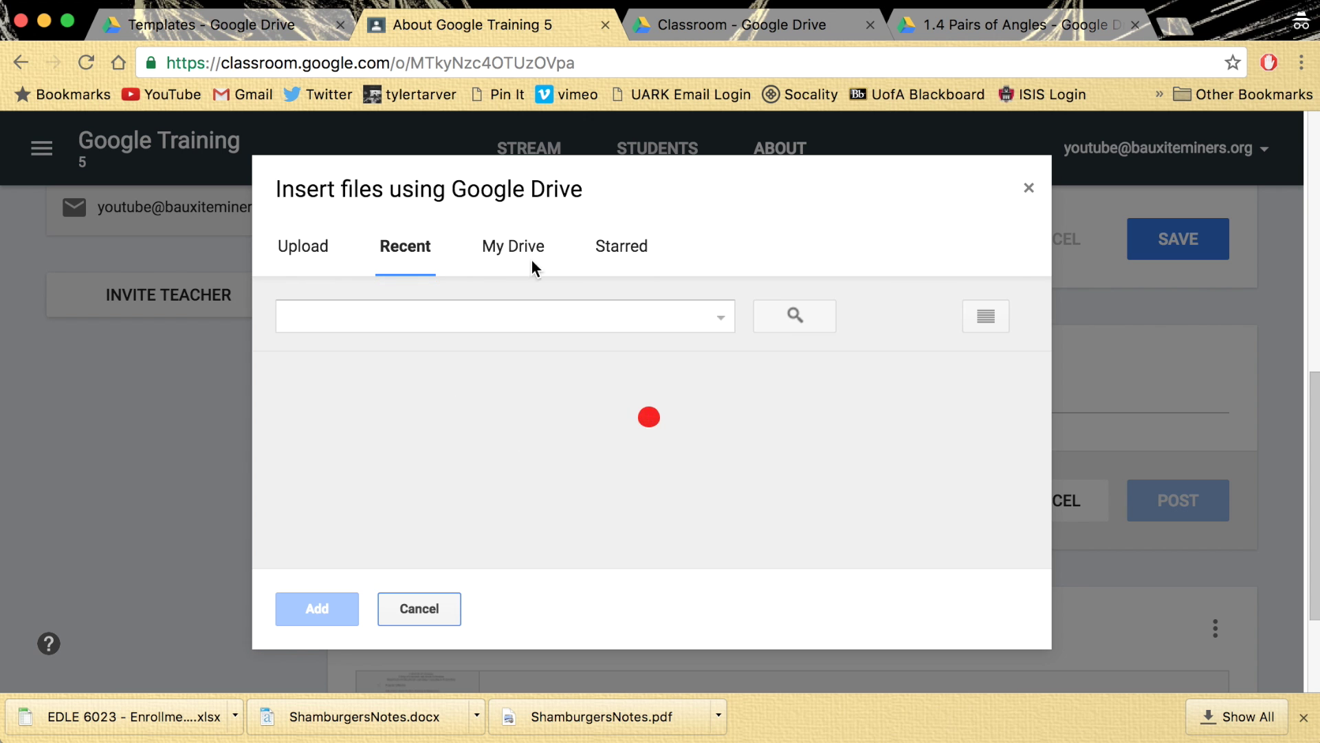
{"action": "scroll", "coordinate": [480, 526], "scroll_direction": "down", "scroll_amount": 5}
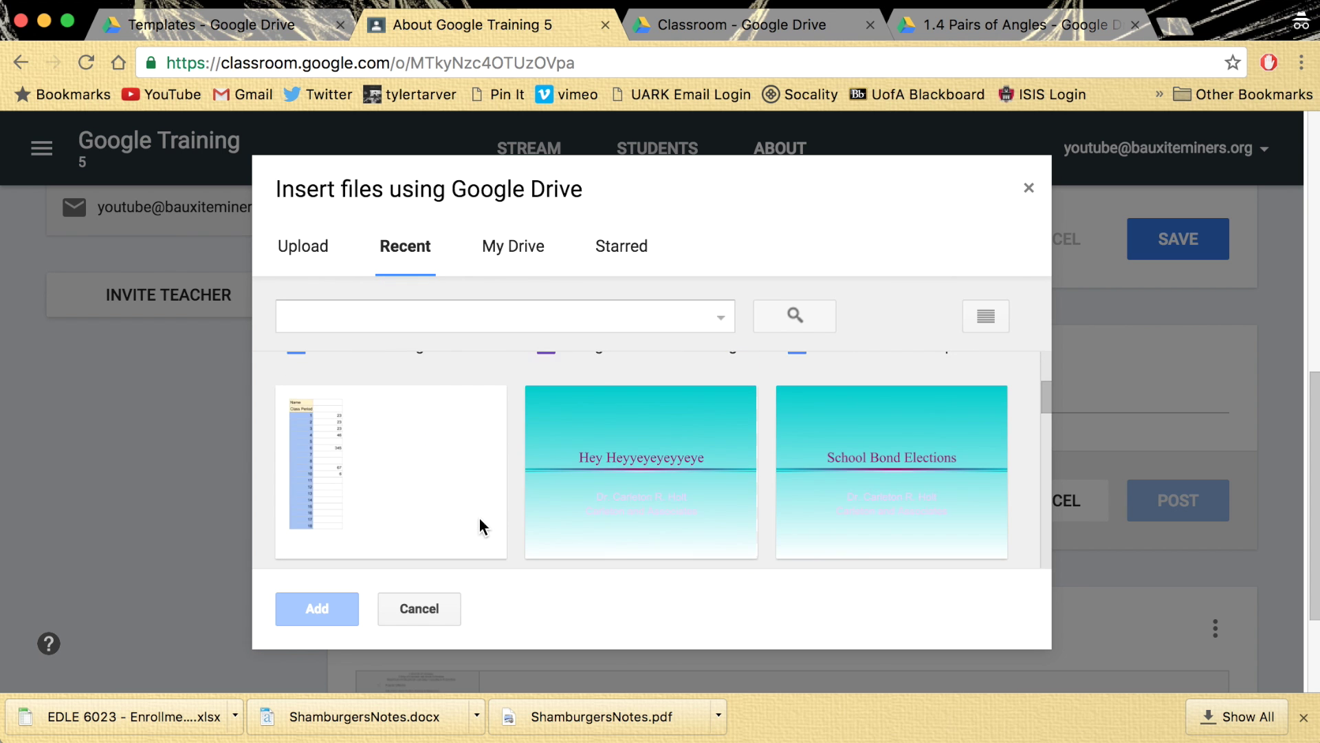
{"action": "scroll", "coordinate": [480, 526], "scroll_direction": "up", "scroll_amount": 2}
{"action": "scroll", "coordinate": [480, 517], "scroll_direction": "down", "scroll_amount": 7}
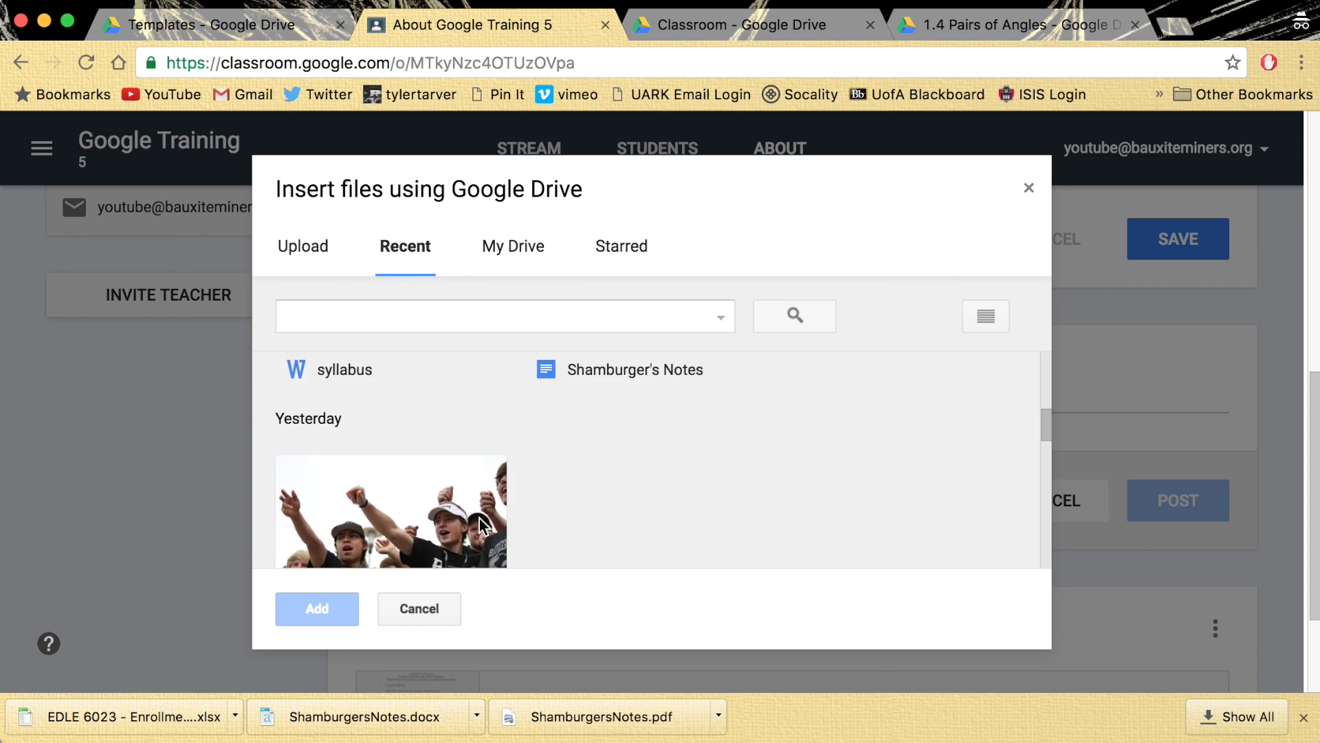
{"action": "scroll", "coordinate": [480, 517], "scroll_direction": "up", "scroll_amount": 3}
{"action": "scroll", "coordinate": [480, 517], "scroll_direction": "up", "scroll_amount": 3}
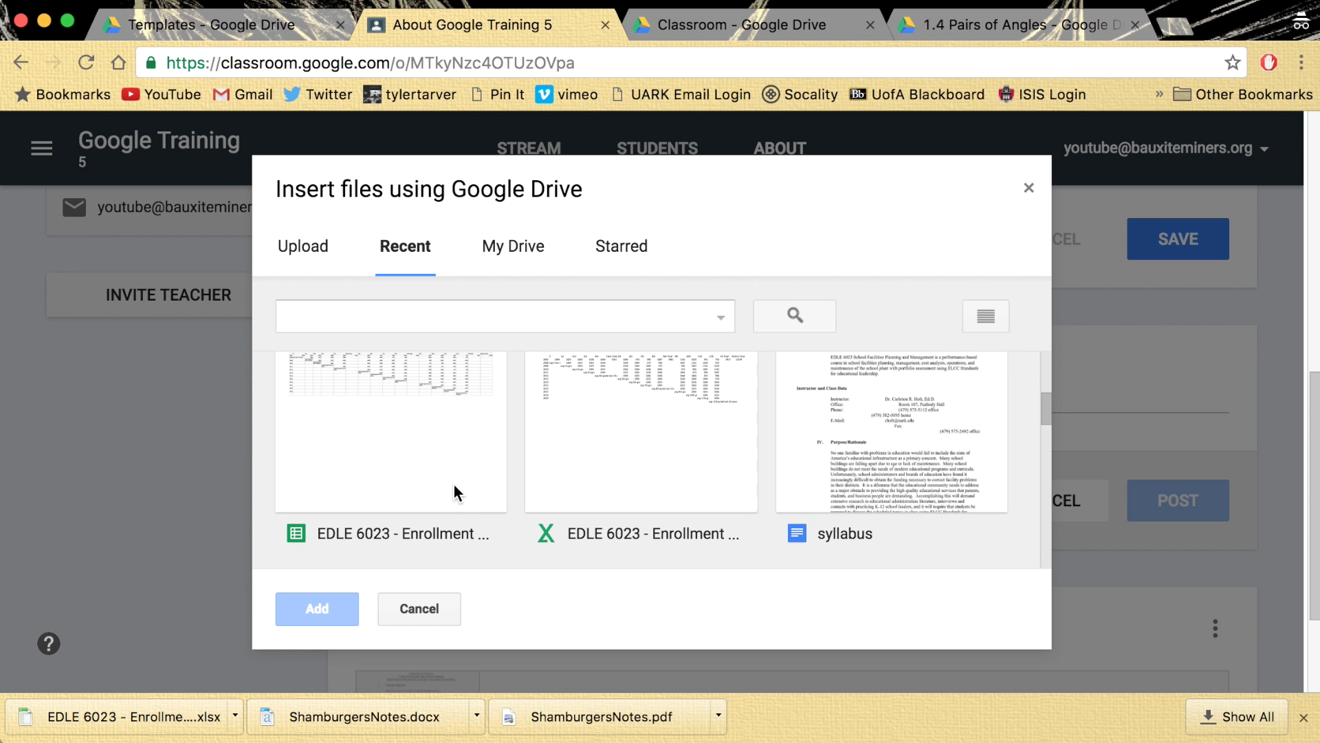
{"action": "left_click", "coordinate": [453, 487]}
{"action": "left_click", "coordinate": [334, 620]}
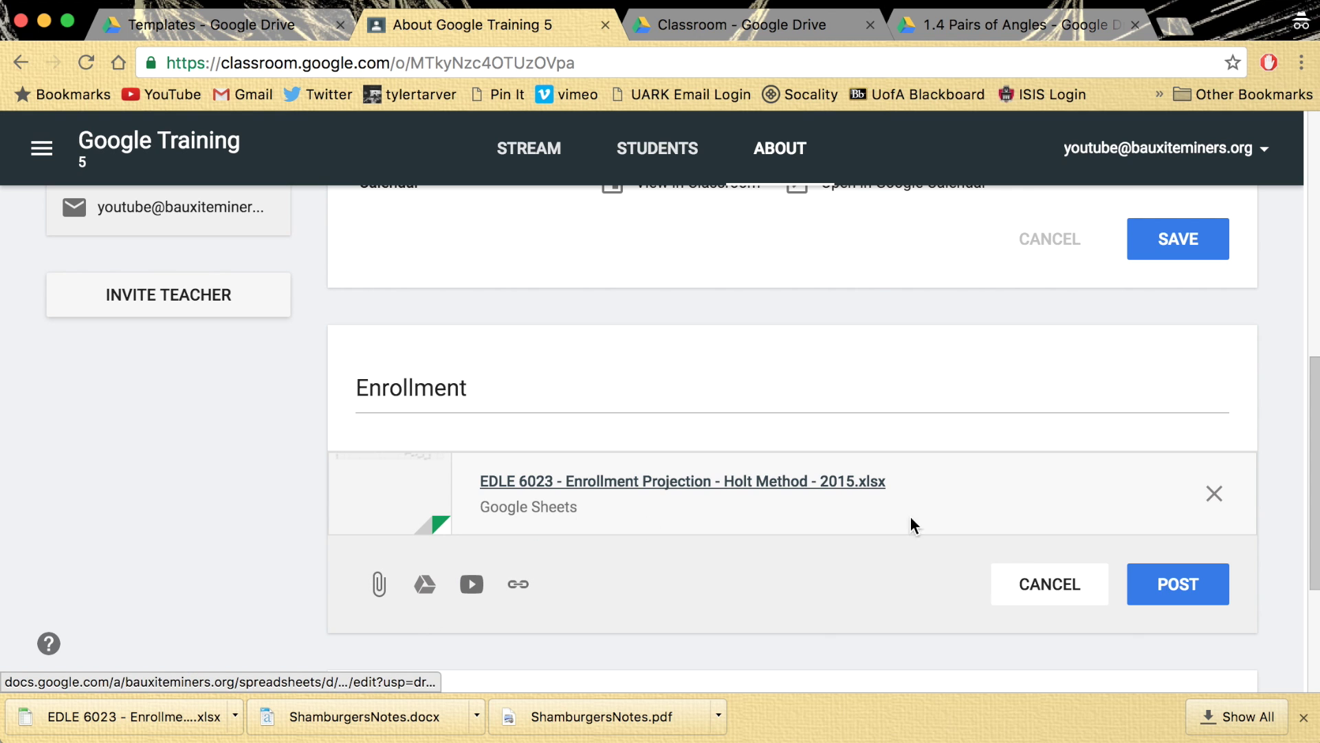
- Post the Enrollment material to the About page
{"action": "left_click", "coordinate": [1180, 608]}
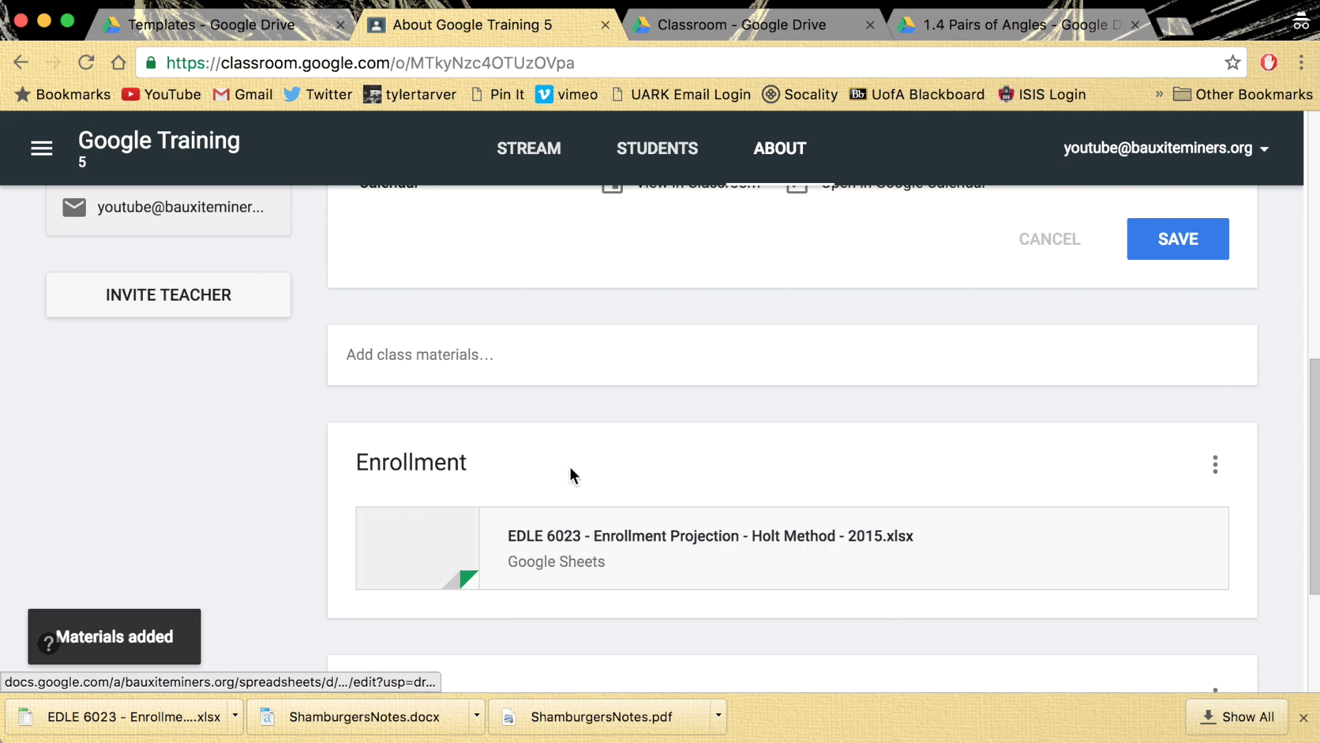
{"action": "scroll", "coordinate": [337, 550], "scroll_direction": "down", "scroll_amount": 3}
{"action": "scroll", "coordinate": [339, 545], "scroll_direction": "up", "scroll_amount": 2}
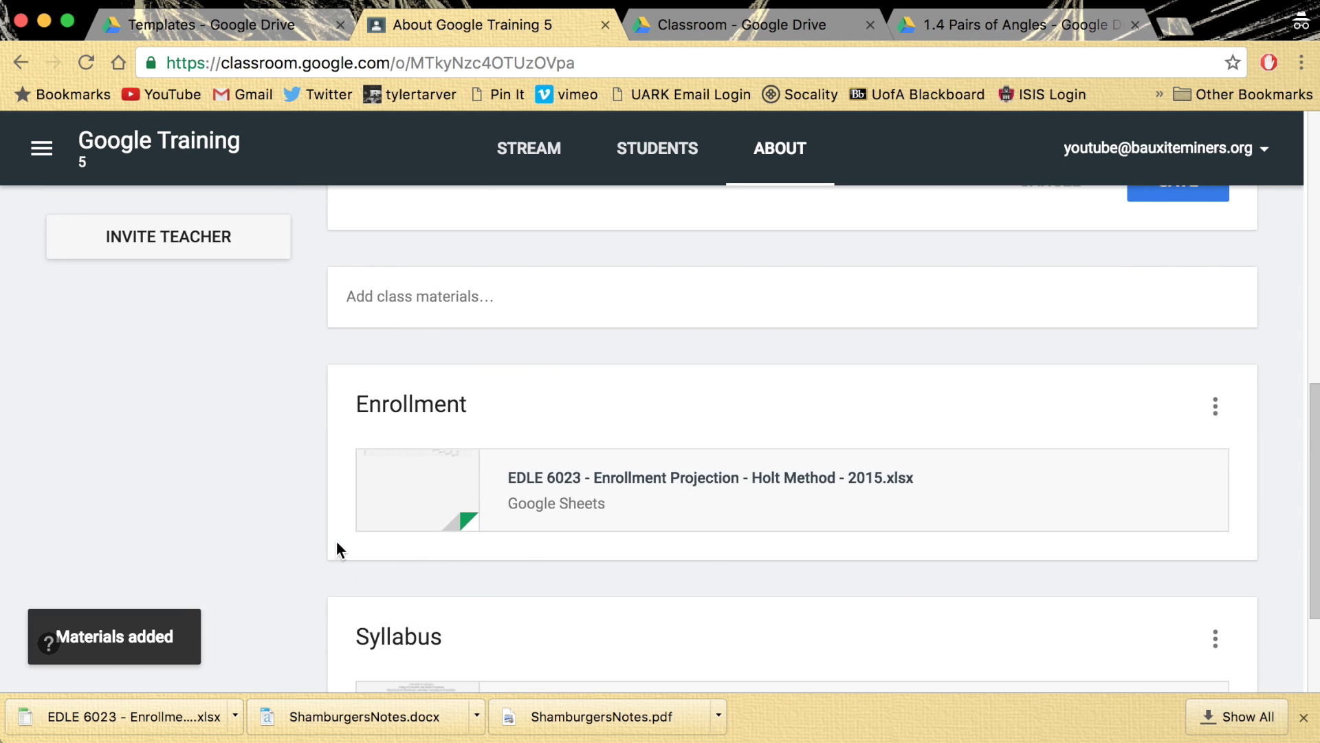
{"action": "left_click", "coordinate": [433, 297]}
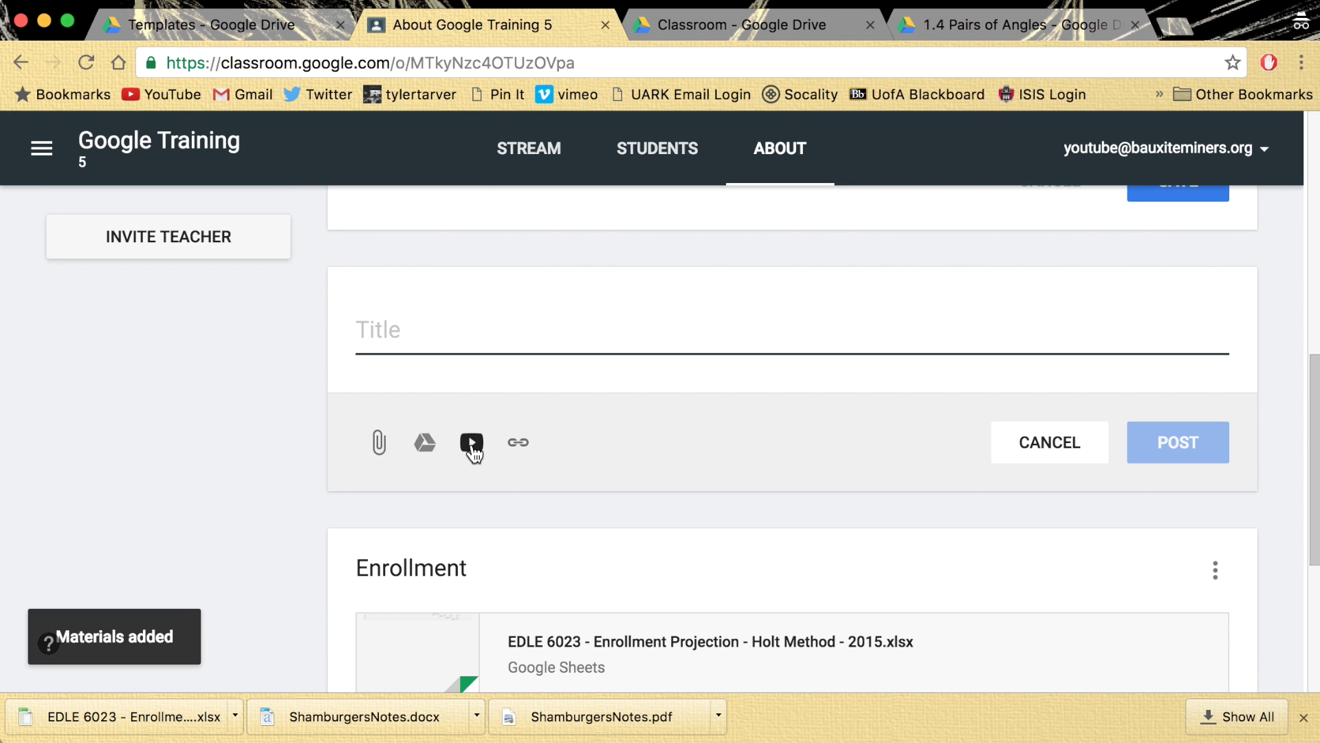
- Search YouTube for 'tyler tarver welcome' and attach the Welcome to MinerTV video
{"action": "left_click", "coordinate": [472, 447]}
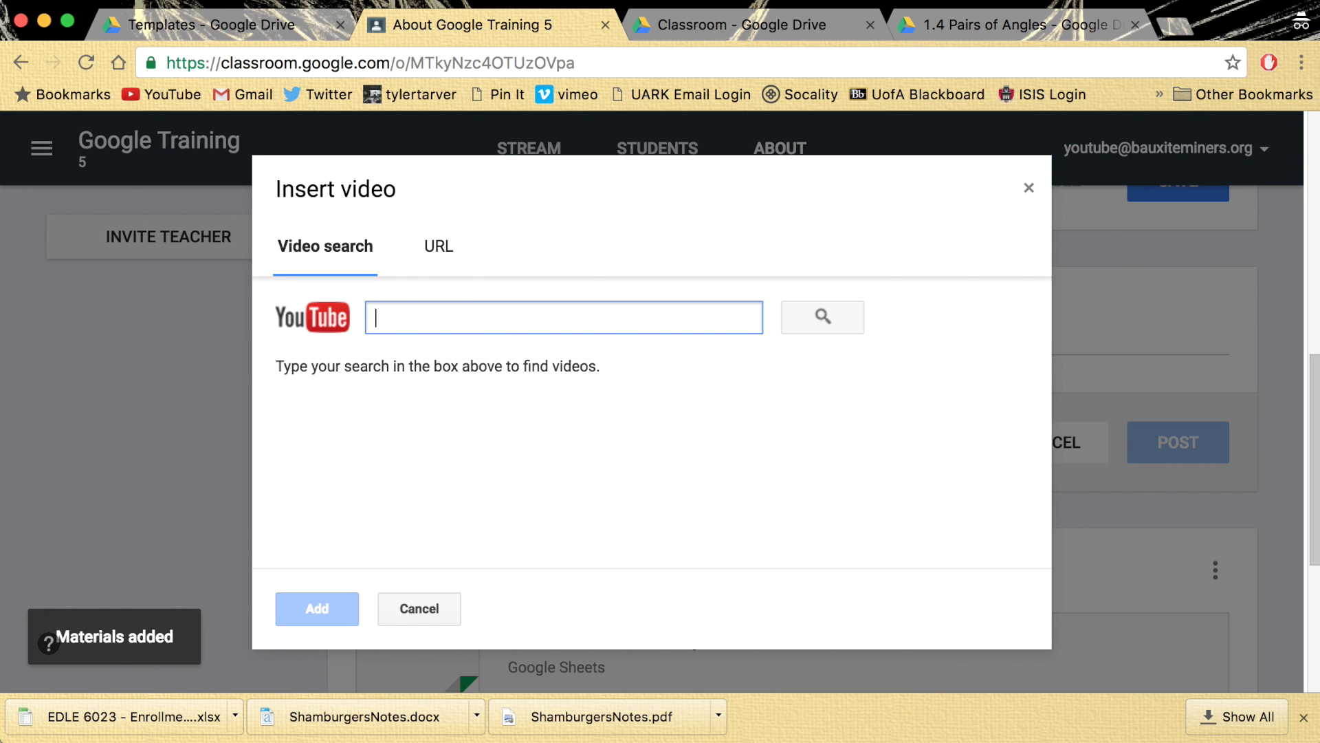
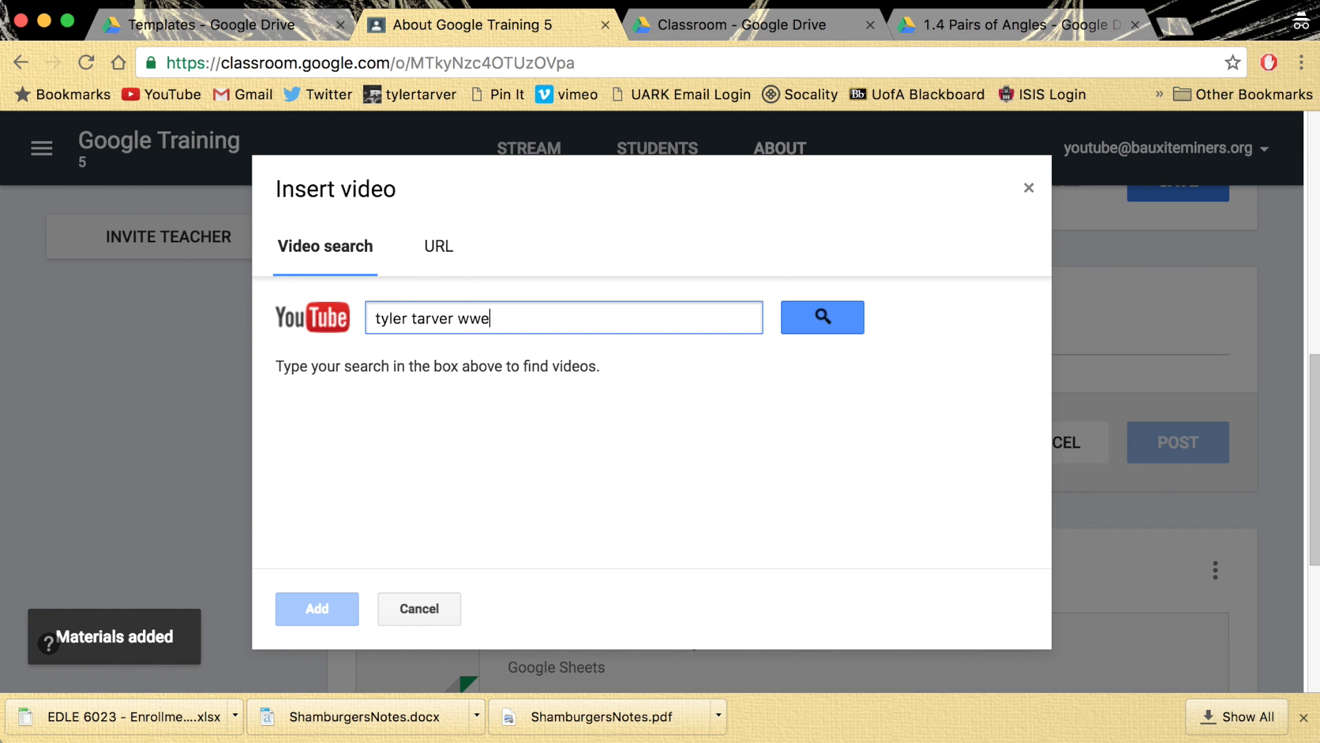
{"action": "key", "text": "Return"}
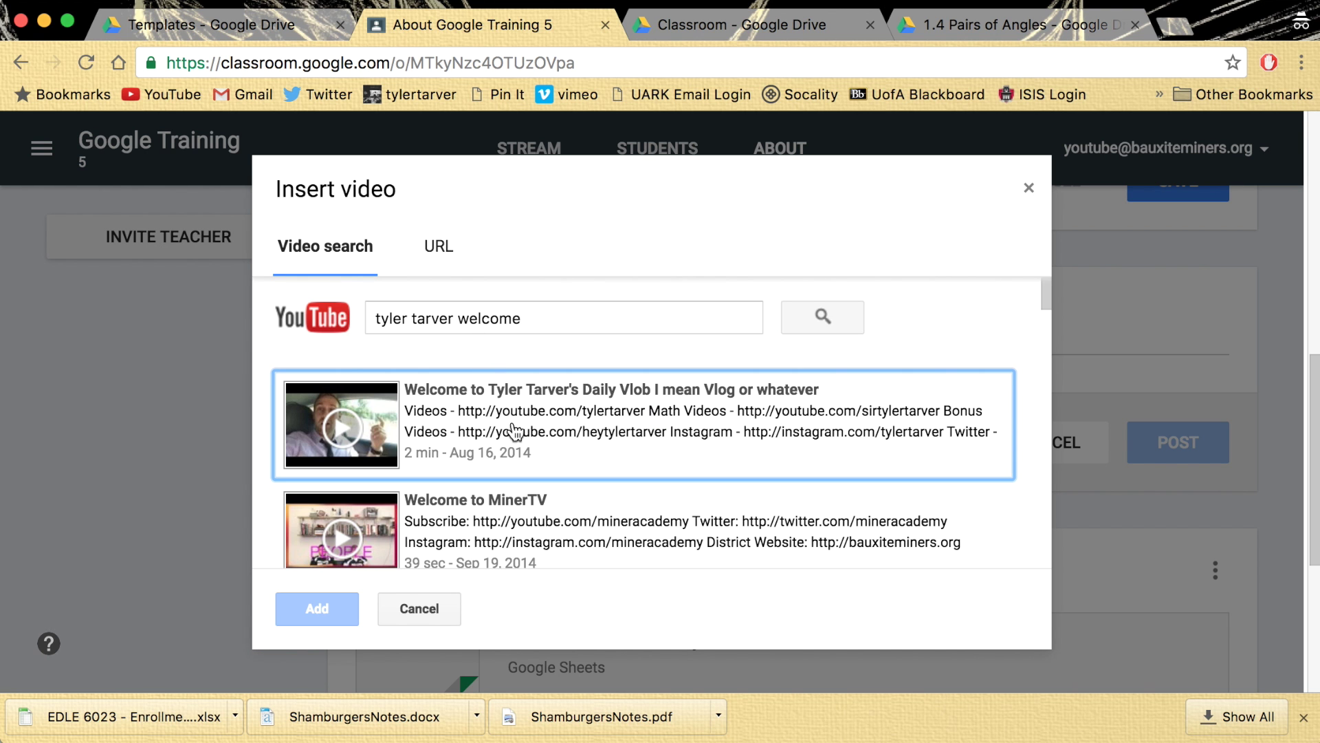
{"action": "scroll", "coordinate": [565, 408], "scroll_direction": "down", "scroll_amount": 3}
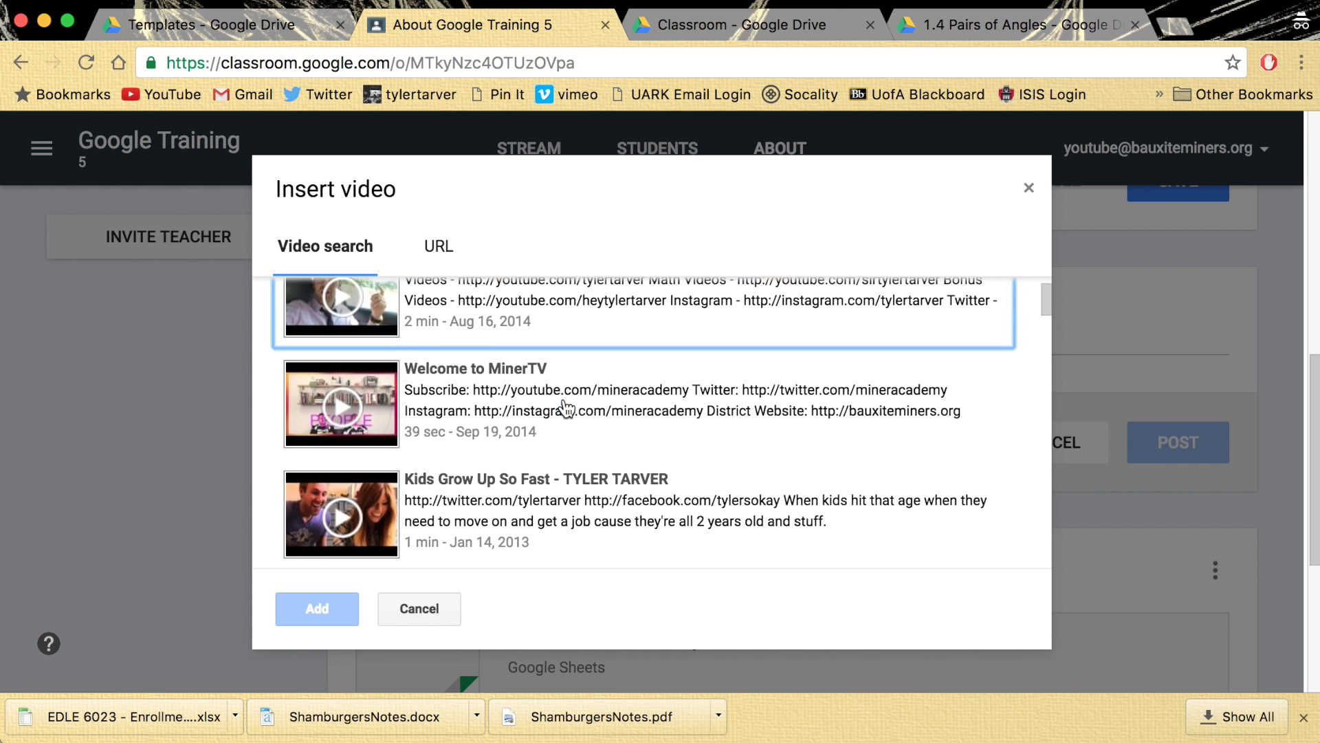
{"action": "left_click", "coordinate": [658, 417]}
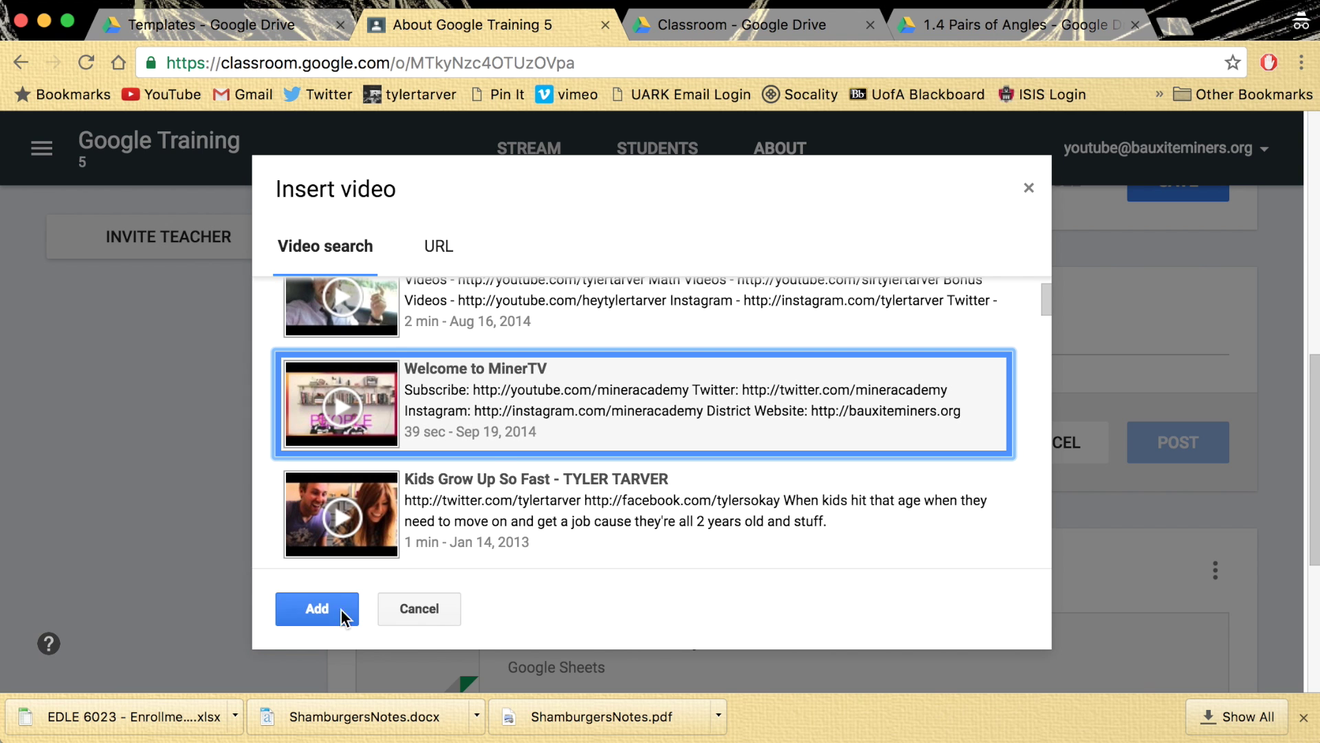
{"action": "left_click", "coordinate": [317, 610]}
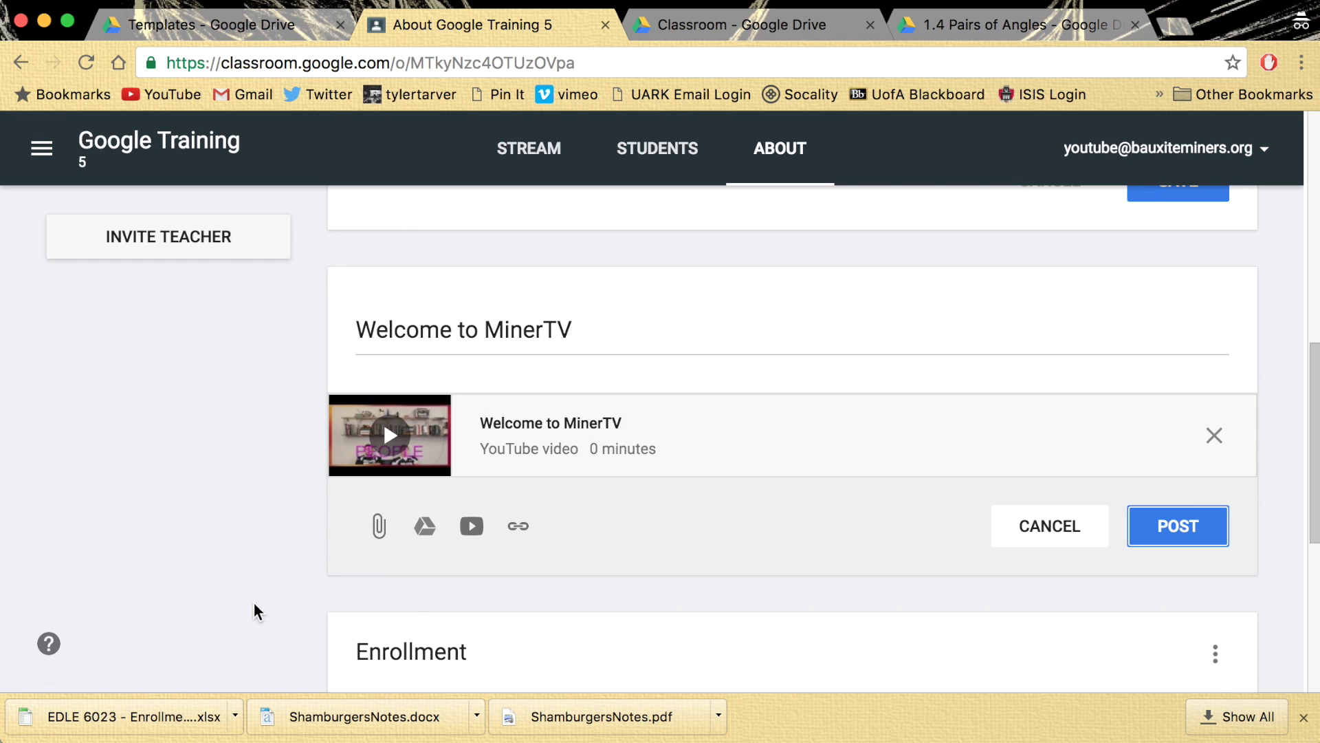
- Post the welcome video material, then go to the class Stream
{"action": "left_click", "coordinate": [1181, 526]}
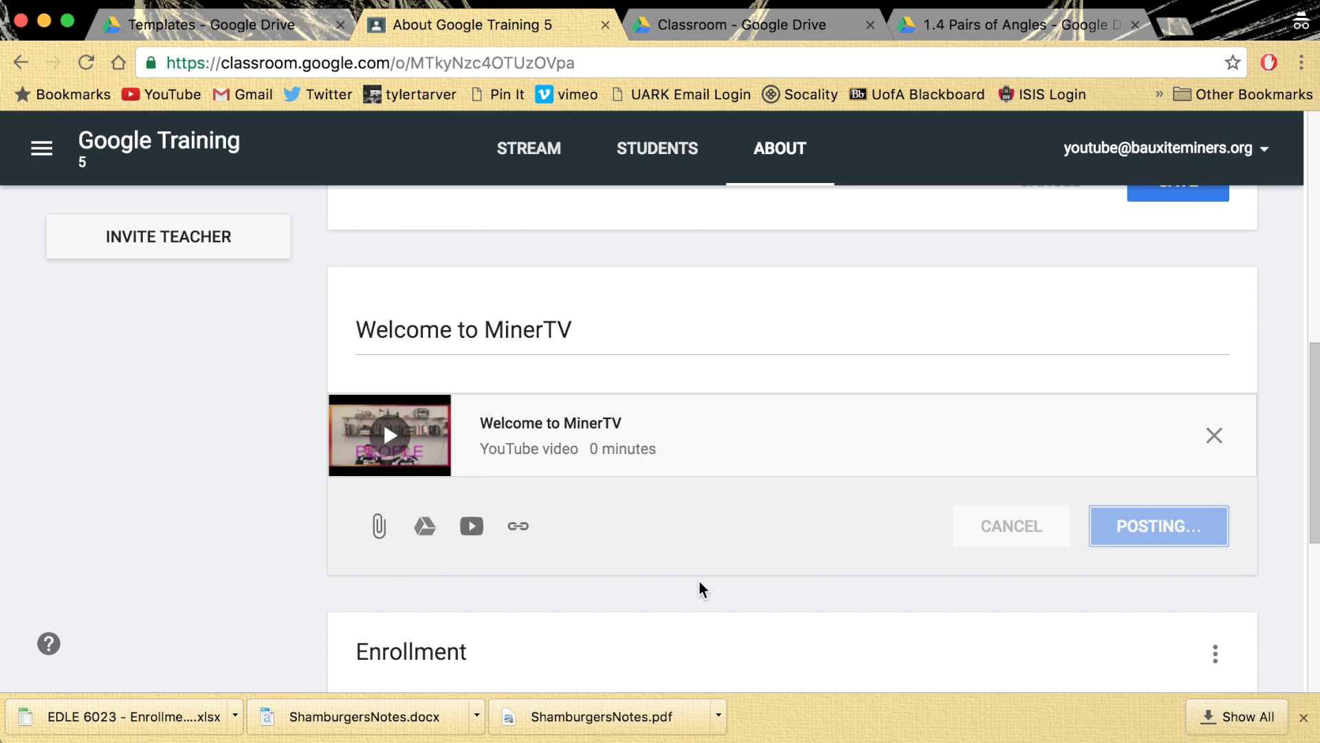
{"action": "scroll", "coordinate": [300, 501], "scroll_direction": "down", "scroll_amount": 3}
{"action": "scroll", "coordinate": [305, 503], "scroll_direction": "up", "scroll_amount": 2}
{"action": "scroll", "coordinate": [301, 500], "scroll_direction": "up", "scroll_amount": 3}
{"action": "scroll", "coordinate": [300, 500], "scroll_direction": "down", "scroll_amount": 5}
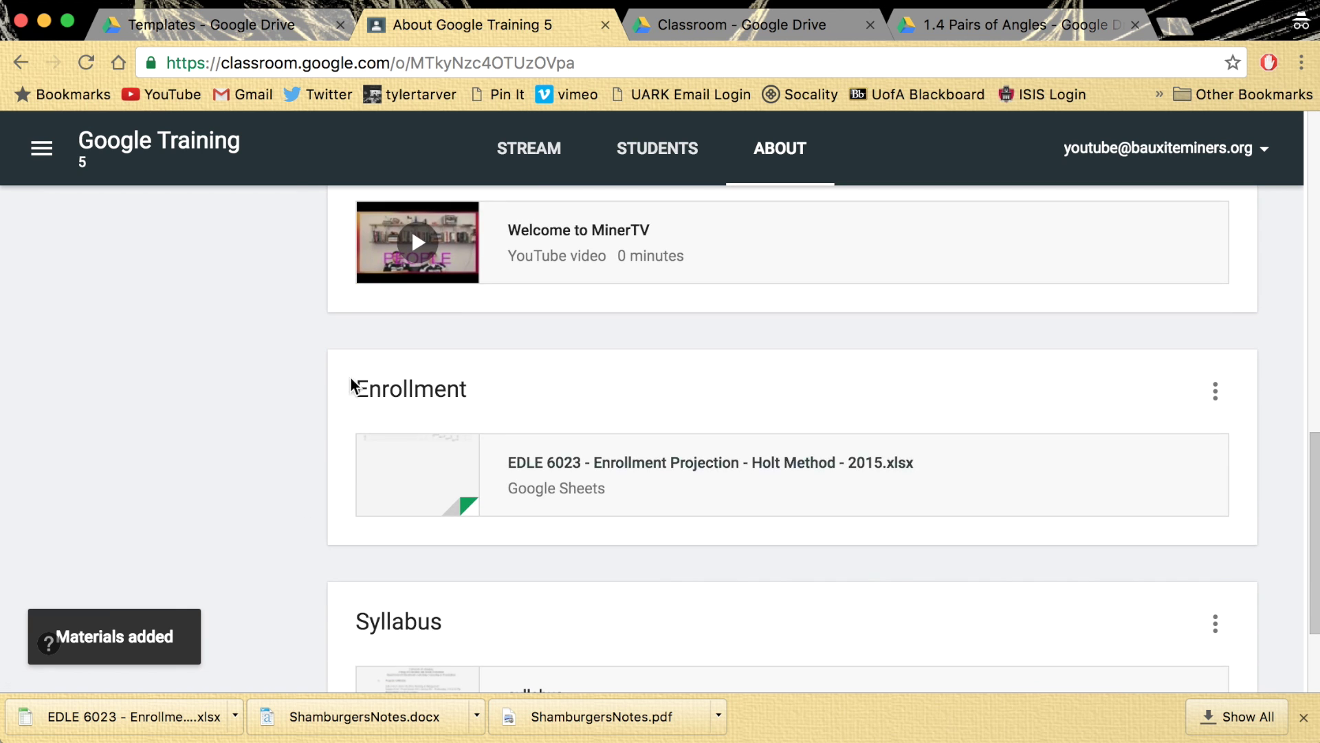
{"action": "scroll", "coordinate": [343, 406], "scroll_direction": "up", "scroll_amount": 10}
{"action": "left_click", "coordinate": [515, 437]}
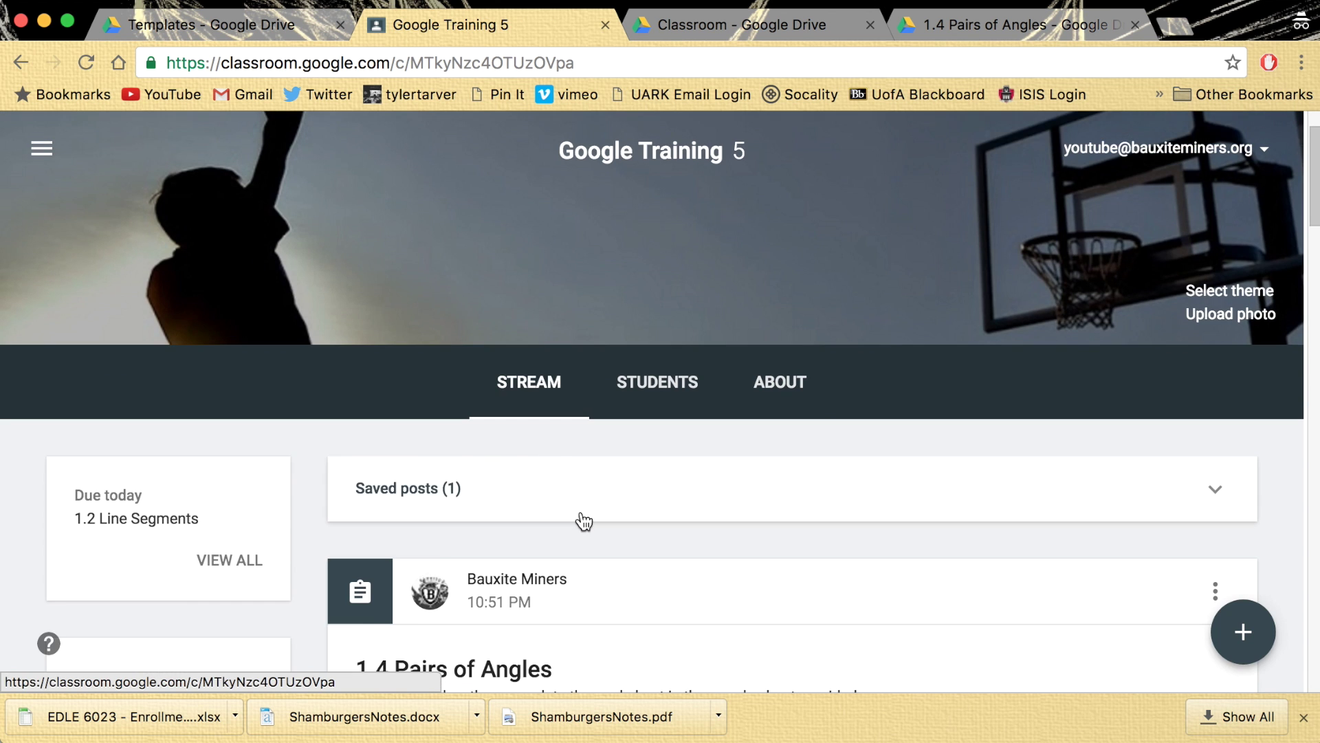
{"action": "scroll", "coordinate": [583, 521], "scroll_direction": "down", "scroll_amount": 15}
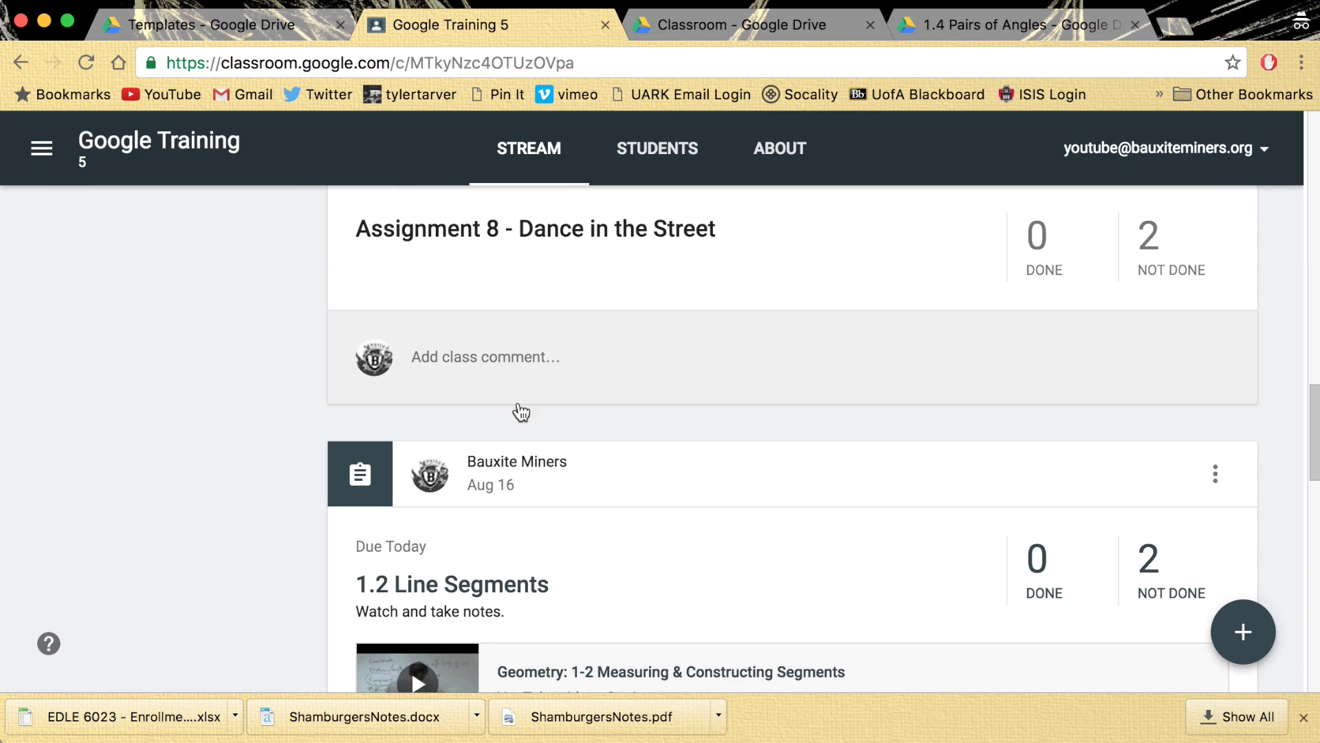
{"action": "scroll", "coordinate": [620, 442], "scroll_direction": "down", "scroll_amount": 15}
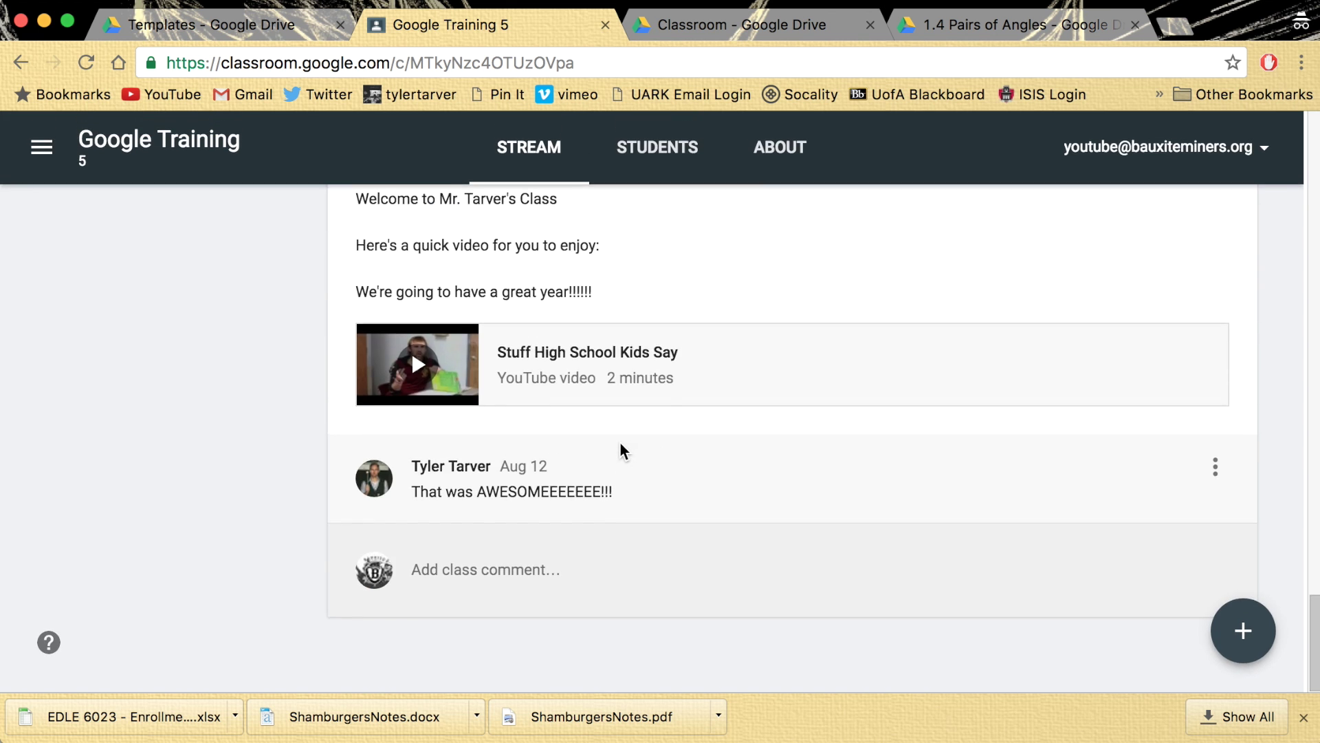
{"action": "scroll", "coordinate": [620, 451], "scroll_direction": "up", "scroll_amount": 20}
{"action": "left_click", "coordinate": [786, 464]}
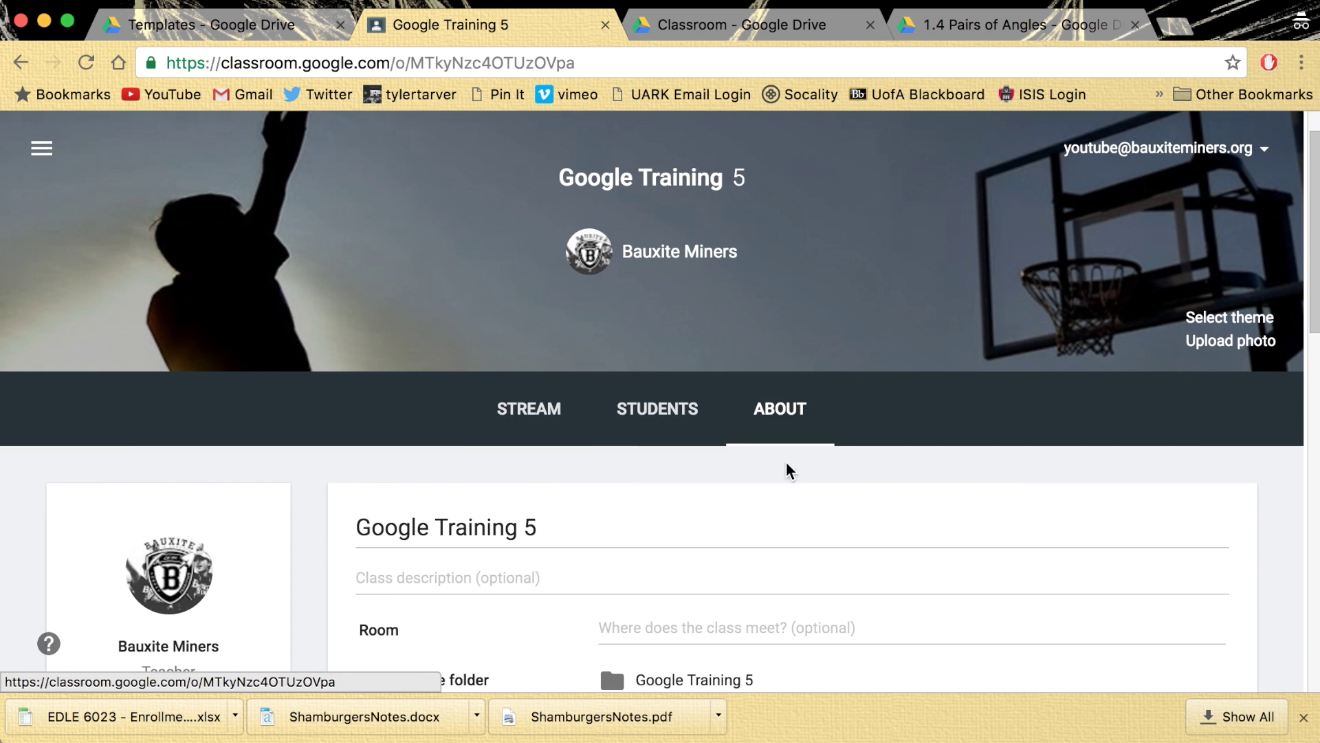
{"action": "scroll", "coordinate": [571, 473], "scroll_direction": "down", "scroll_amount": 10}
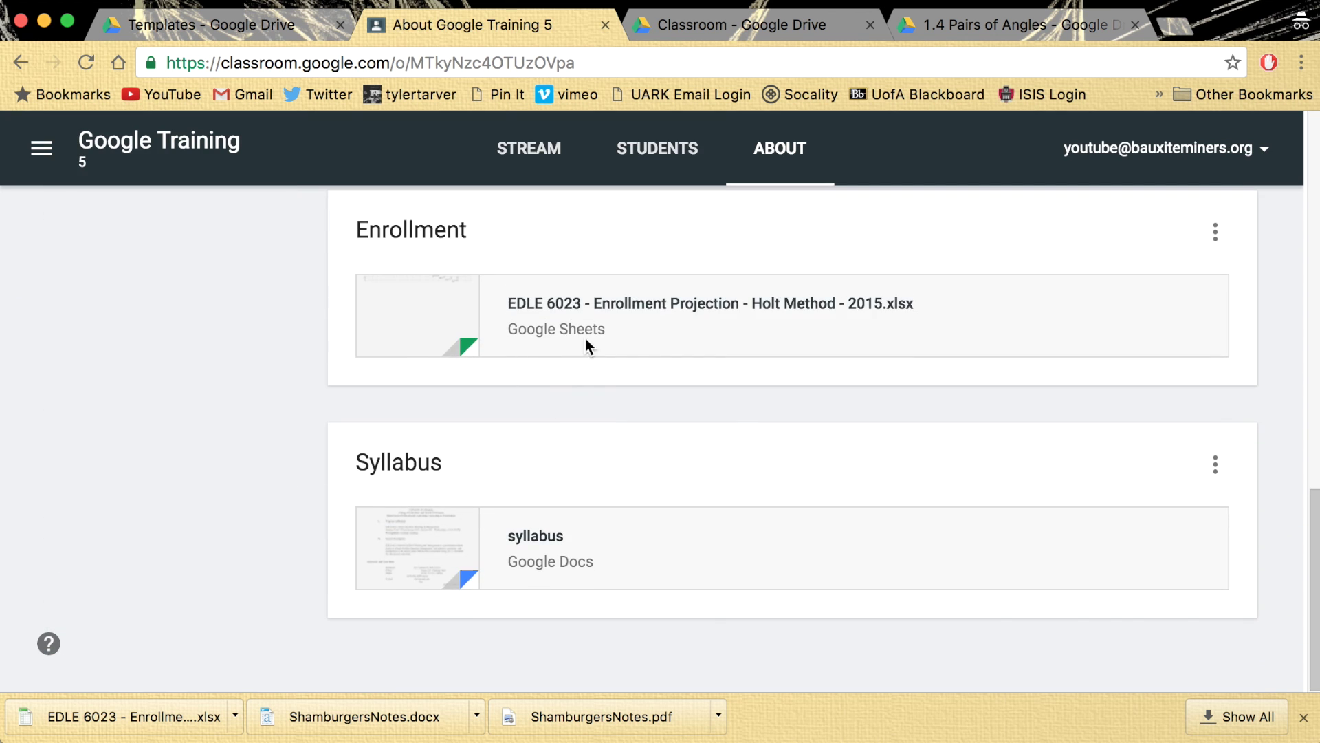
{"action": "scroll", "coordinate": [597, 357], "scroll_direction": "up", "scroll_amount": 10}
{"action": "left_click", "coordinate": [489, 657]}
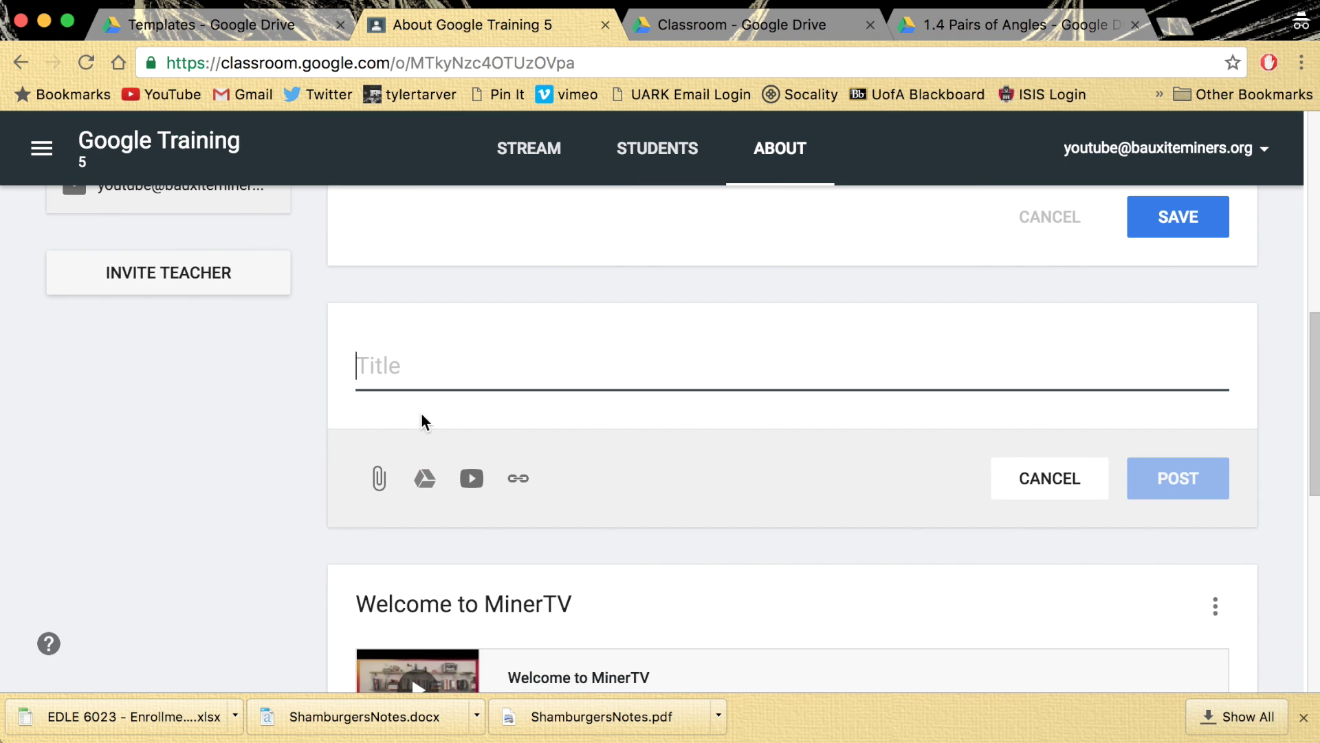
{"action": "left_click", "coordinate": [518, 478]}
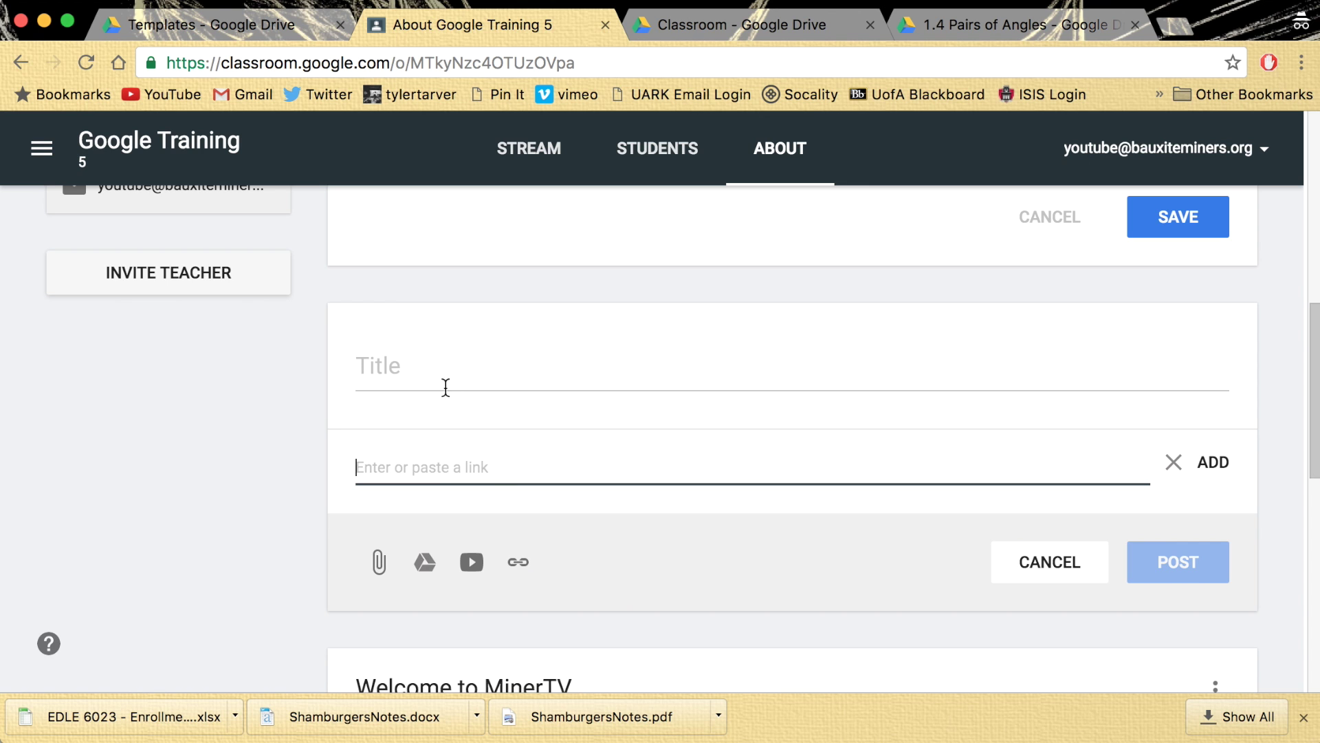
{"action": "type", "text": "tar"}
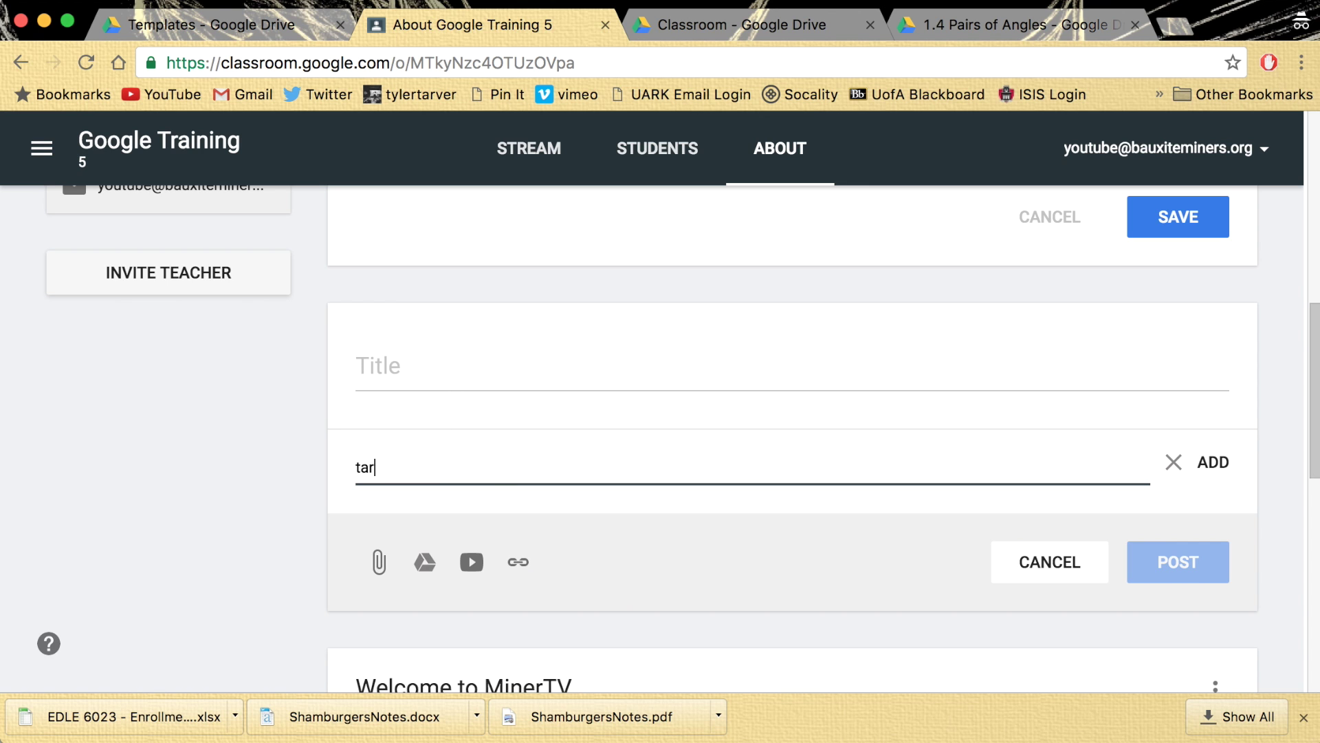
{"action": "key", "text": "BackSpace"}
{"action": "key", "text": "BackSpace"}
{"action": "type", "text": "htp"}
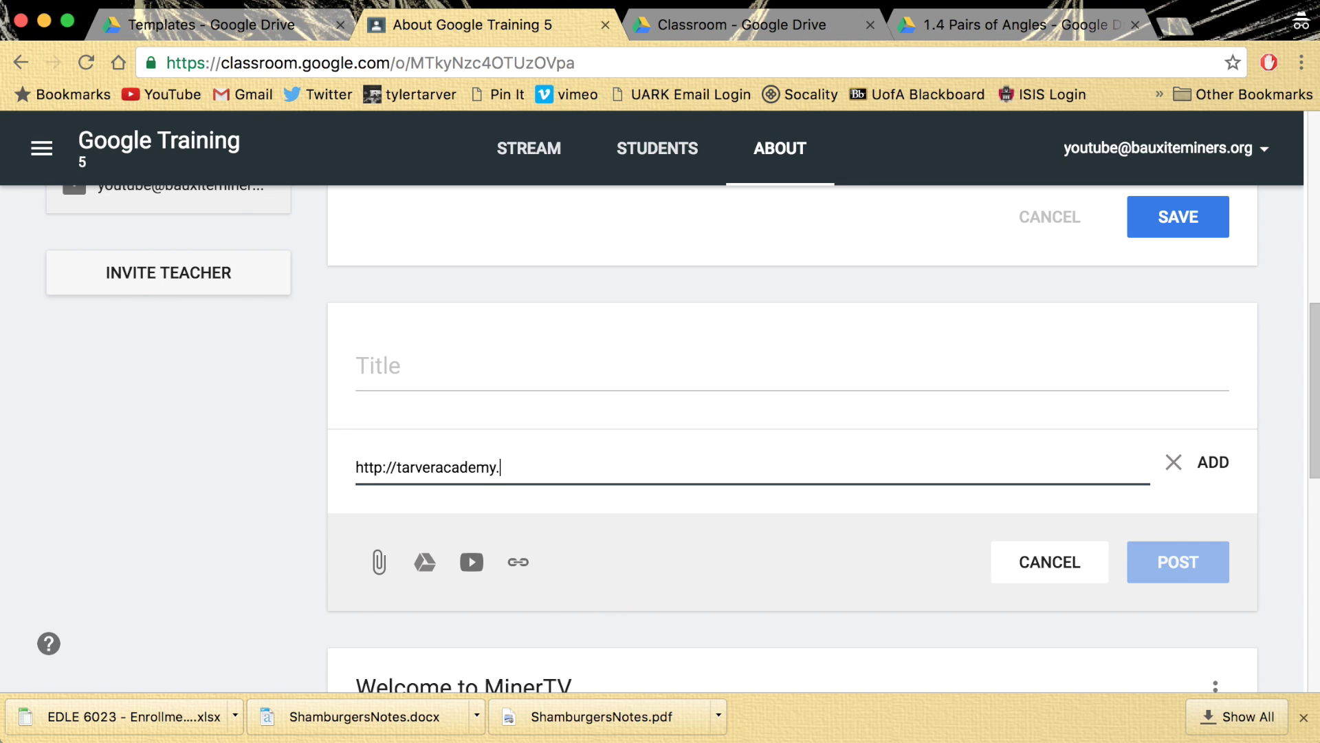
{"action": "type", "text": "com"}
{"action": "key", "text": "Return"}
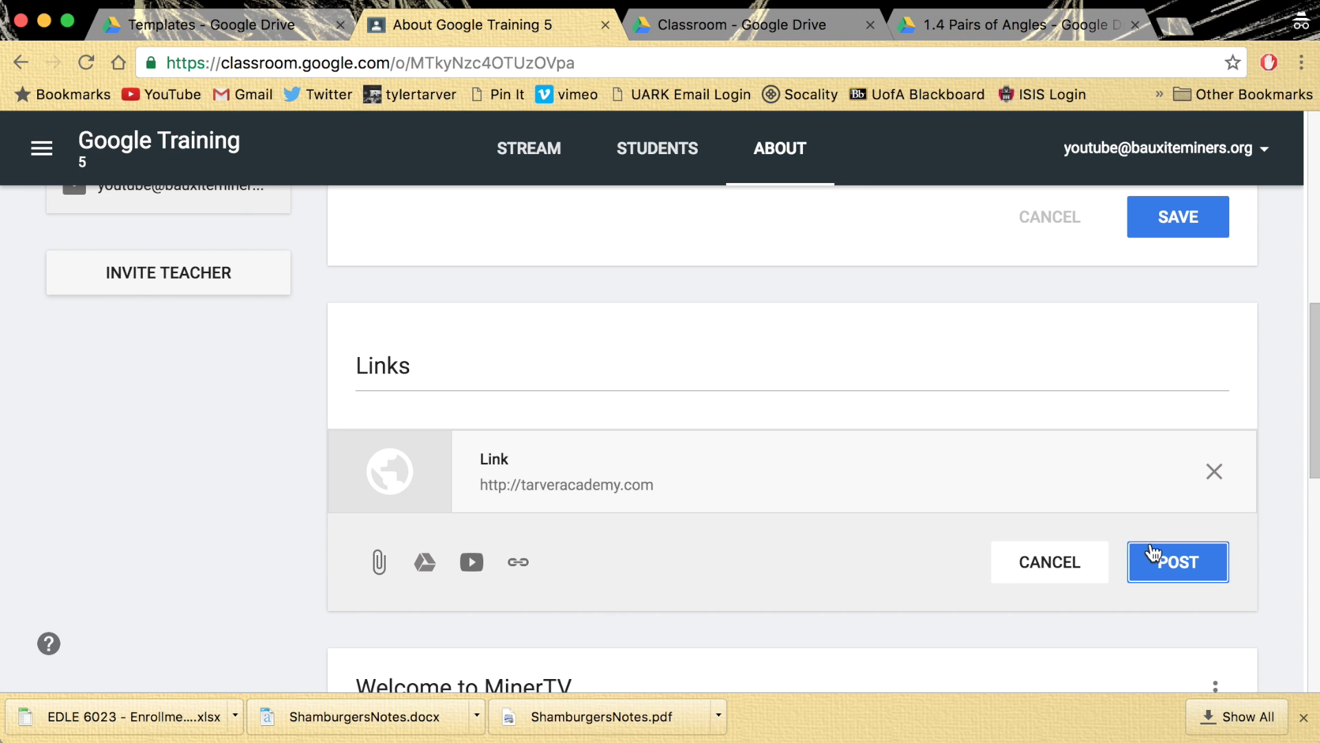
- Post the website link material, then open the link to verify it and close it
{"action": "left_click", "coordinate": [1149, 548]}
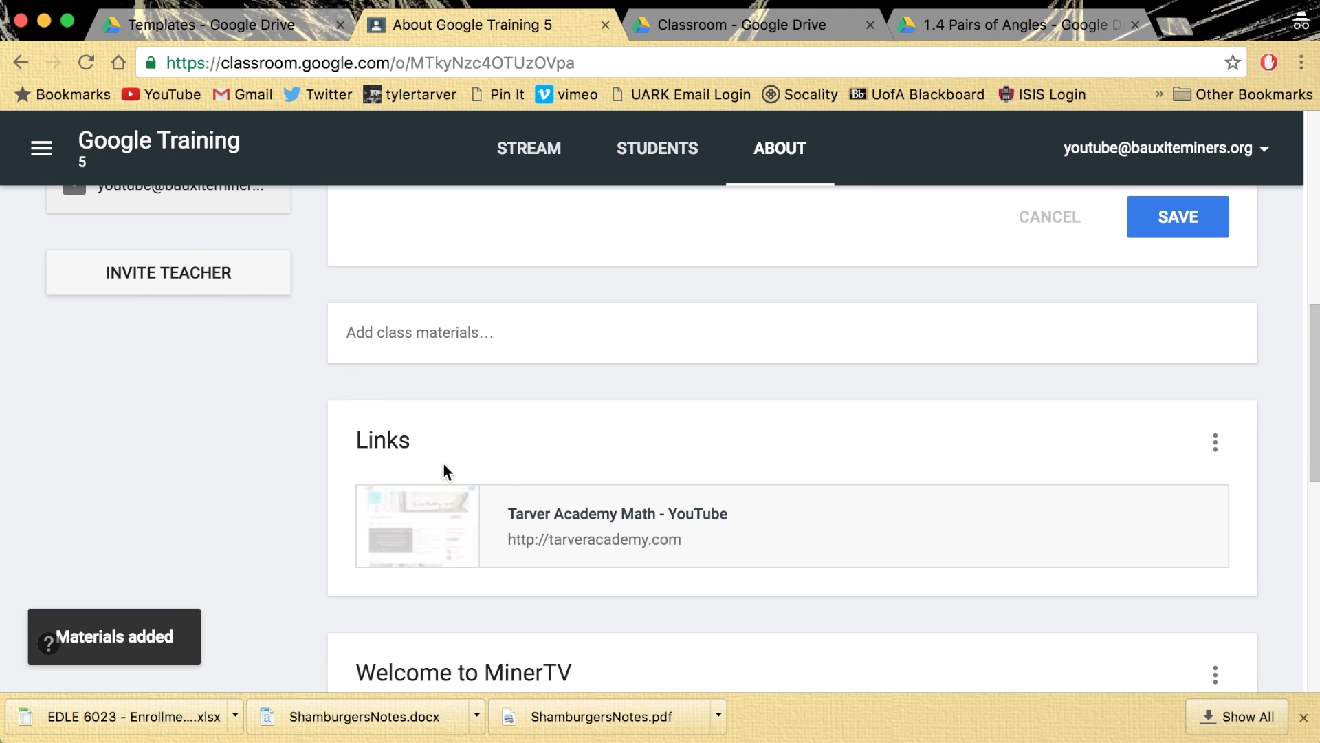
{"action": "left_click", "coordinate": [608, 528]}
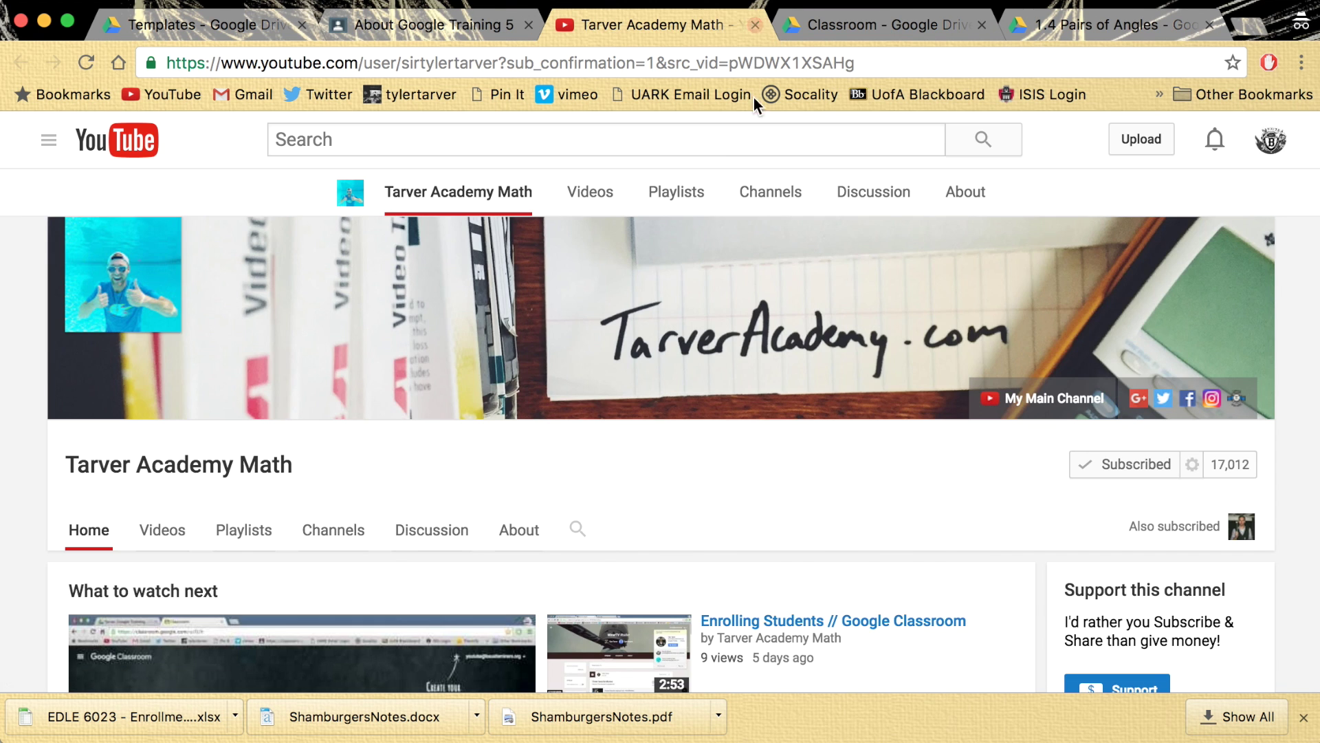
{"action": "left_click", "coordinate": [755, 24]}
{"action": "left_click", "coordinate": [516, 339]}
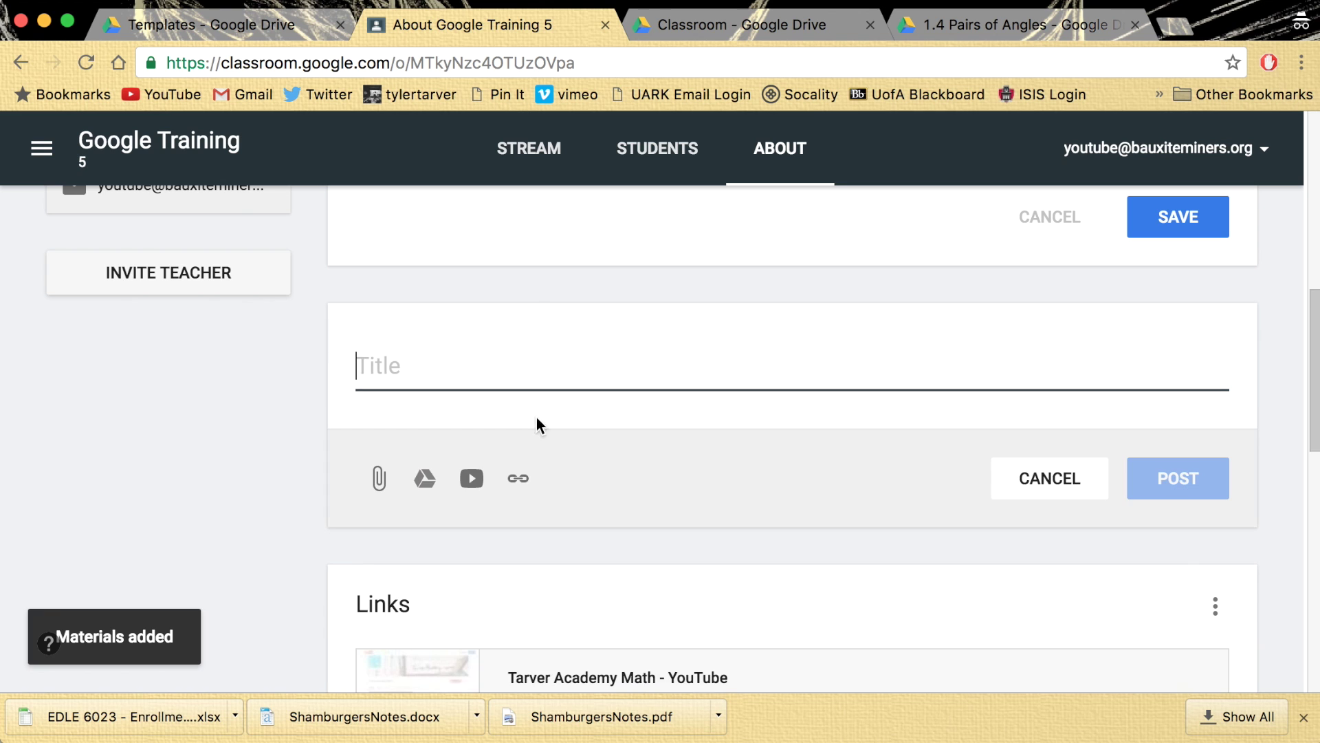
{"action": "left_click", "coordinate": [518, 477]}
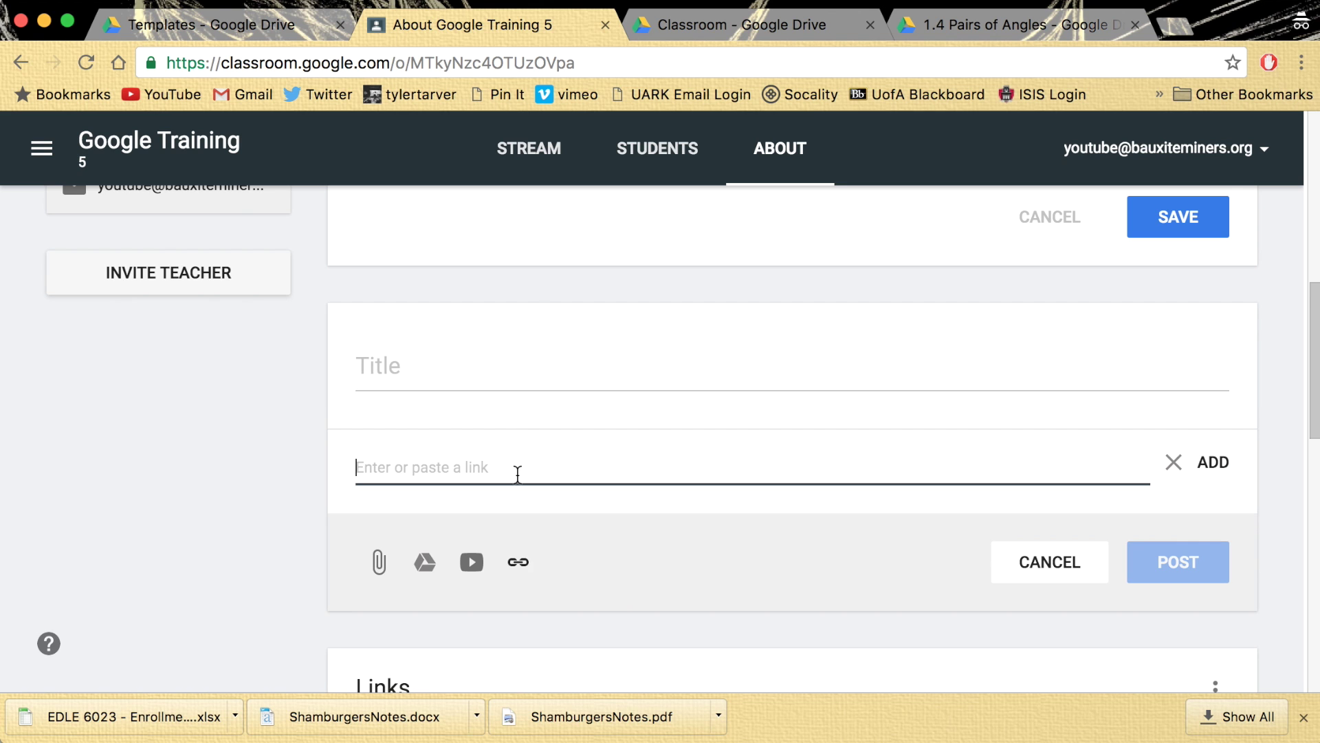
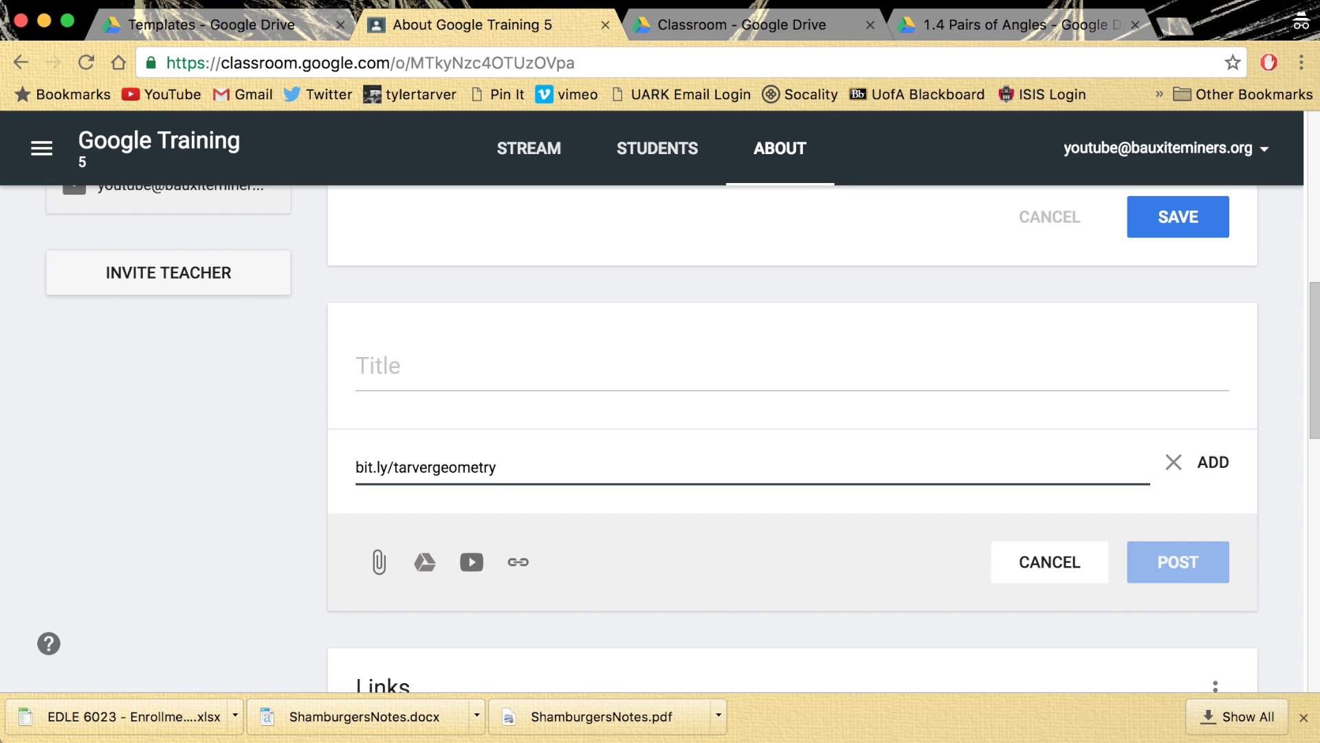
{"action": "key", "text": "Return"}
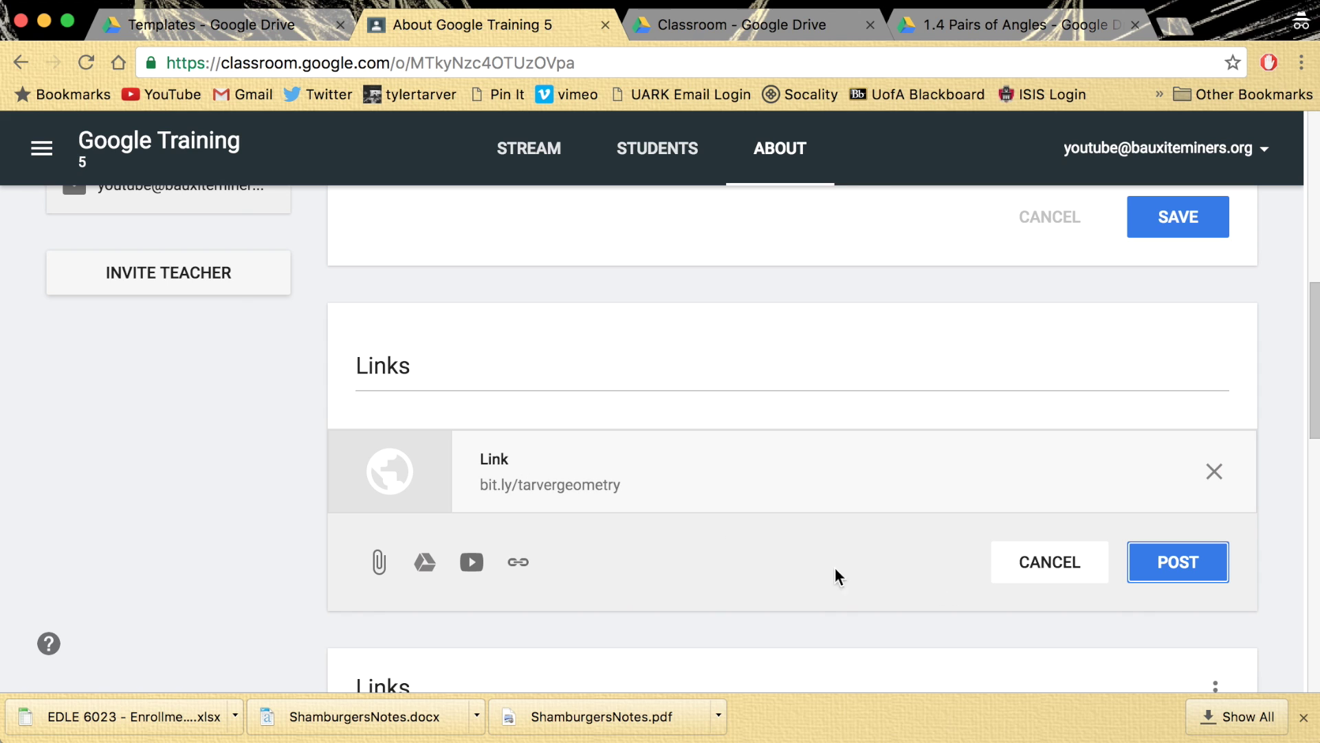
{"action": "double_click", "coordinate": [570, 367]}
{"action": "type", "text": "Geometry Fu"}
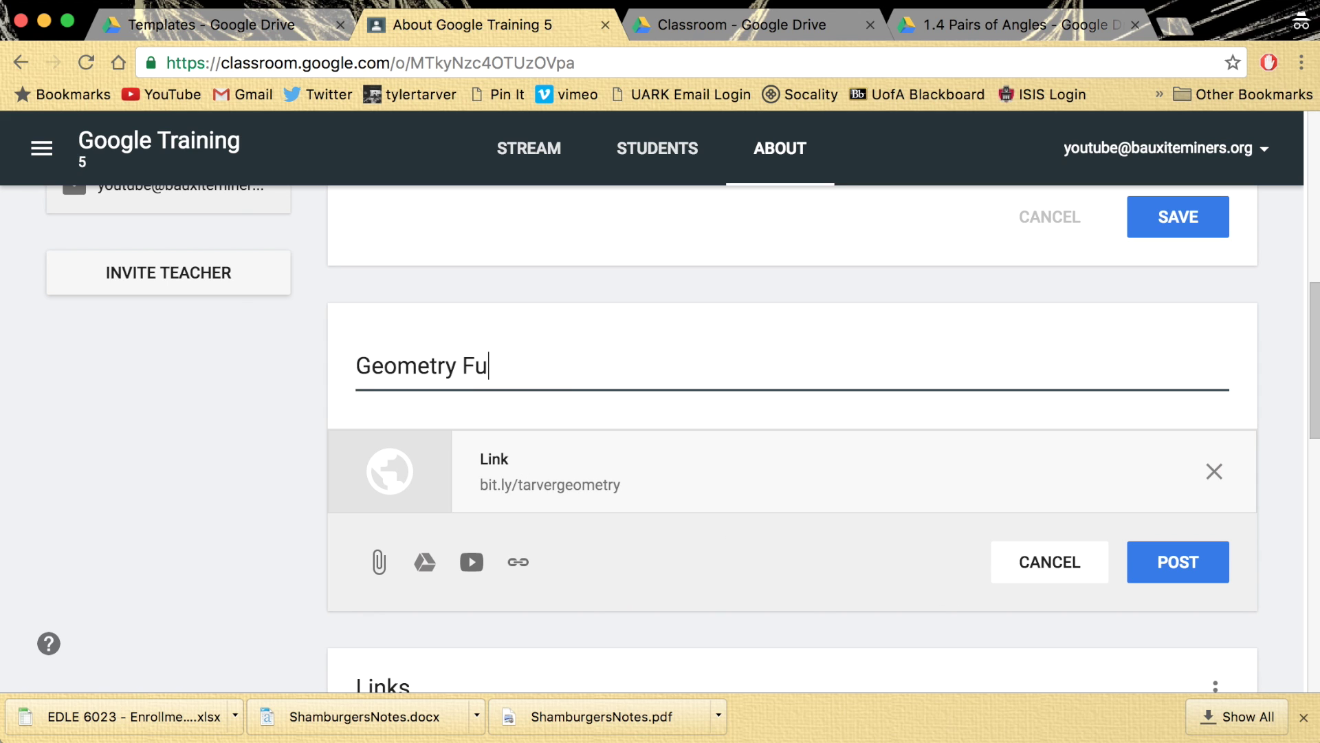
{"action": "type", "text": "ll Lessons -"}
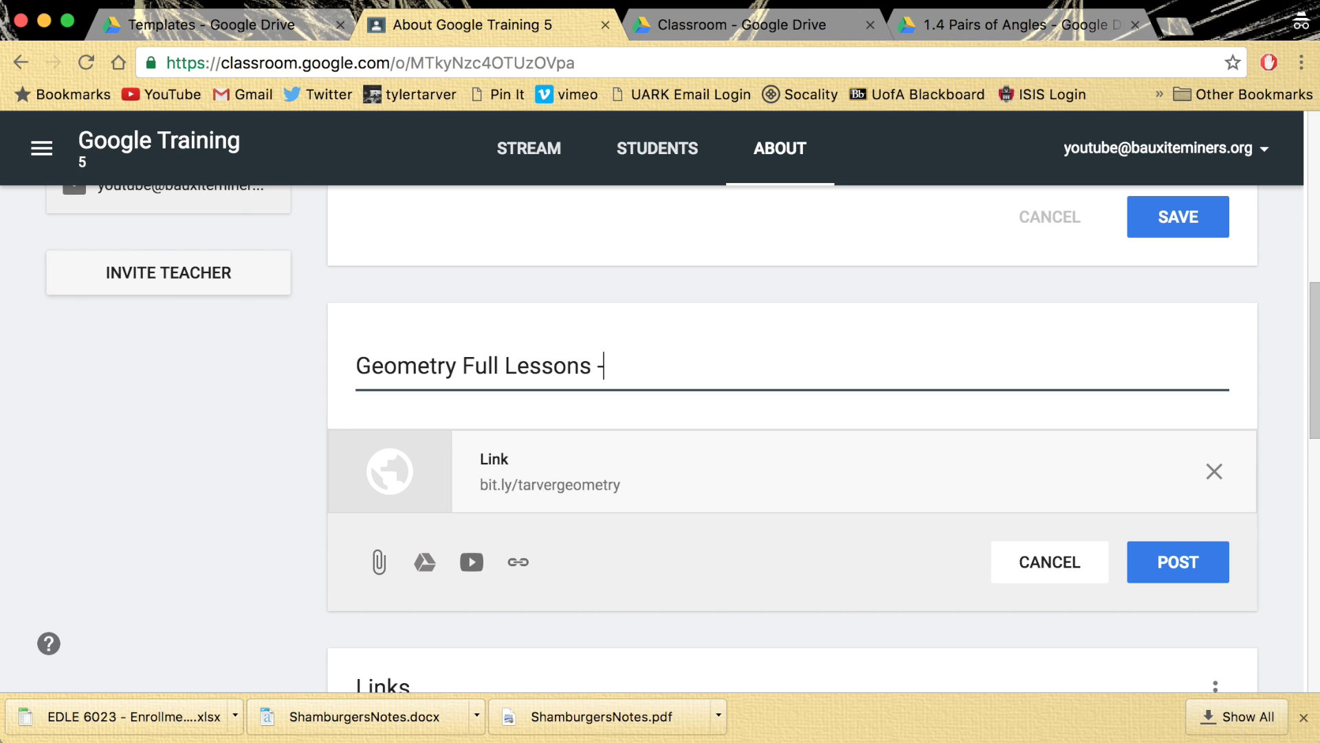
{"action": "type", "text": " Tarve"}
{"action": "left_click", "coordinate": [1198, 555]}
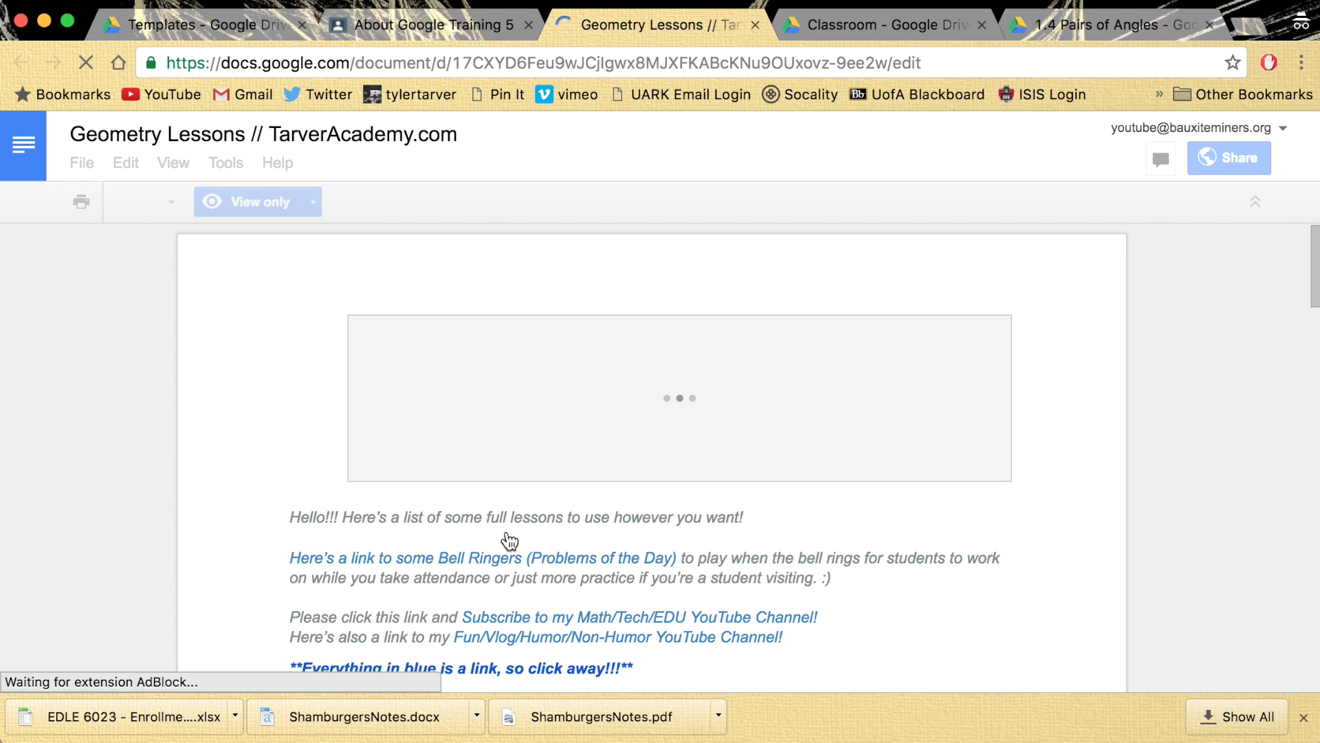
- Scroll through the Geometry Lessons doc, try its logo link, then return to the About tab
{"action": "scroll", "coordinate": [465, 579], "scroll_direction": "down", "scroll_amount": 4}
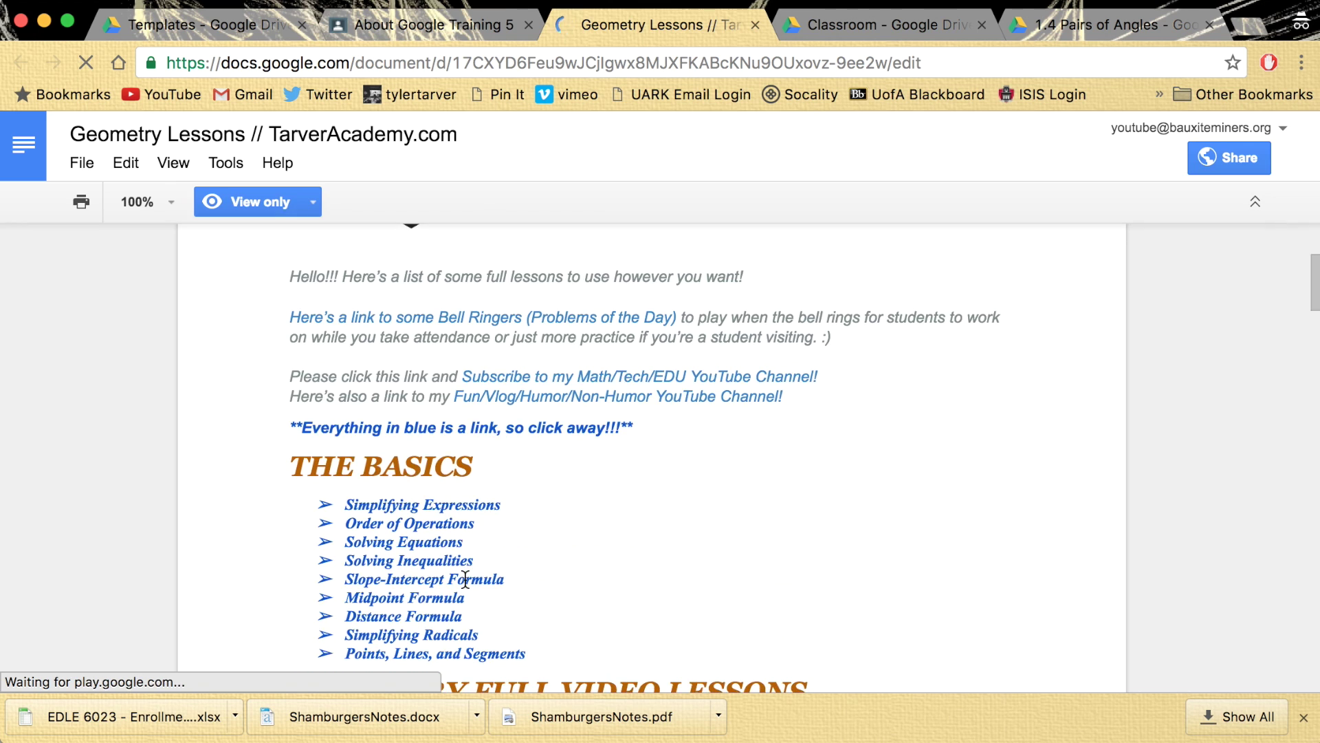
{"action": "scroll", "coordinate": [465, 579], "scroll_direction": "down", "scroll_amount": 13}
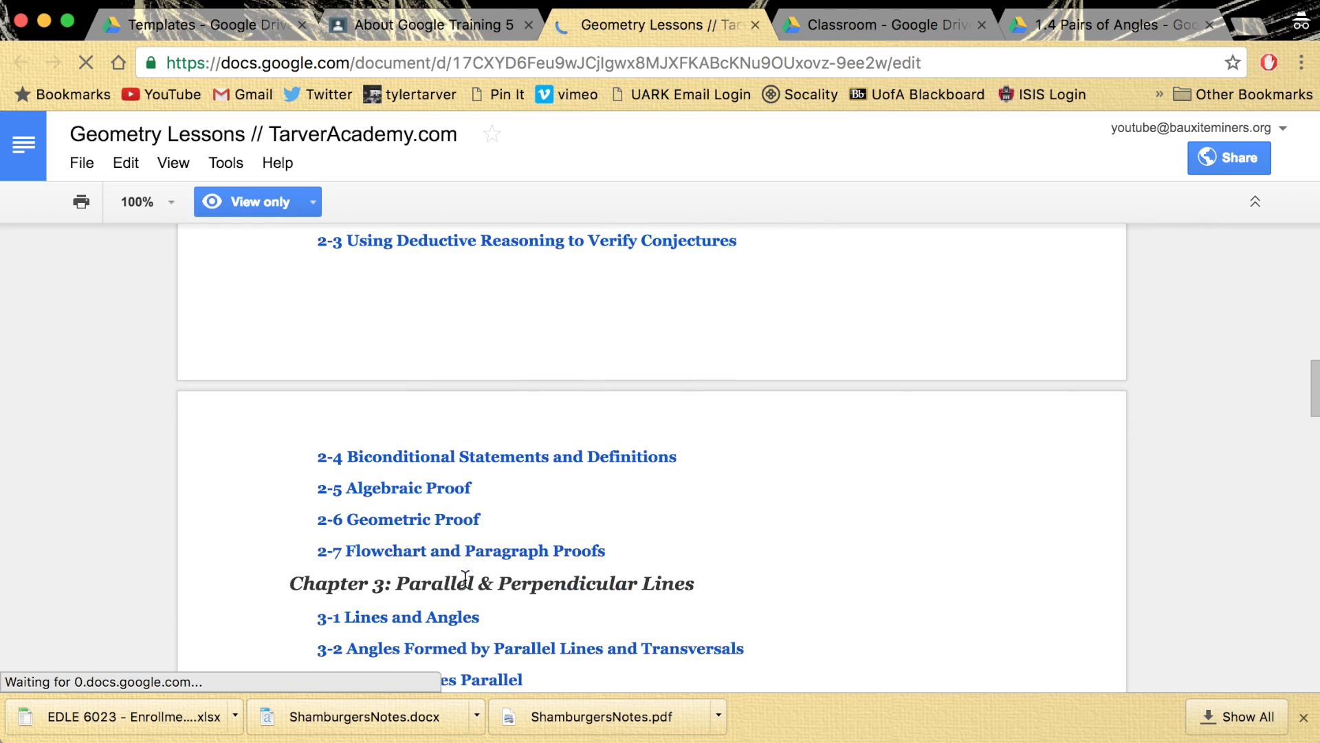
{"action": "scroll", "coordinate": [465, 580], "scroll_direction": "down", "scroll_amount": 5}
{"action": "scroll", "coordinate": [465, 579], "scroll_direction": "up", "scroll_amount": 20}
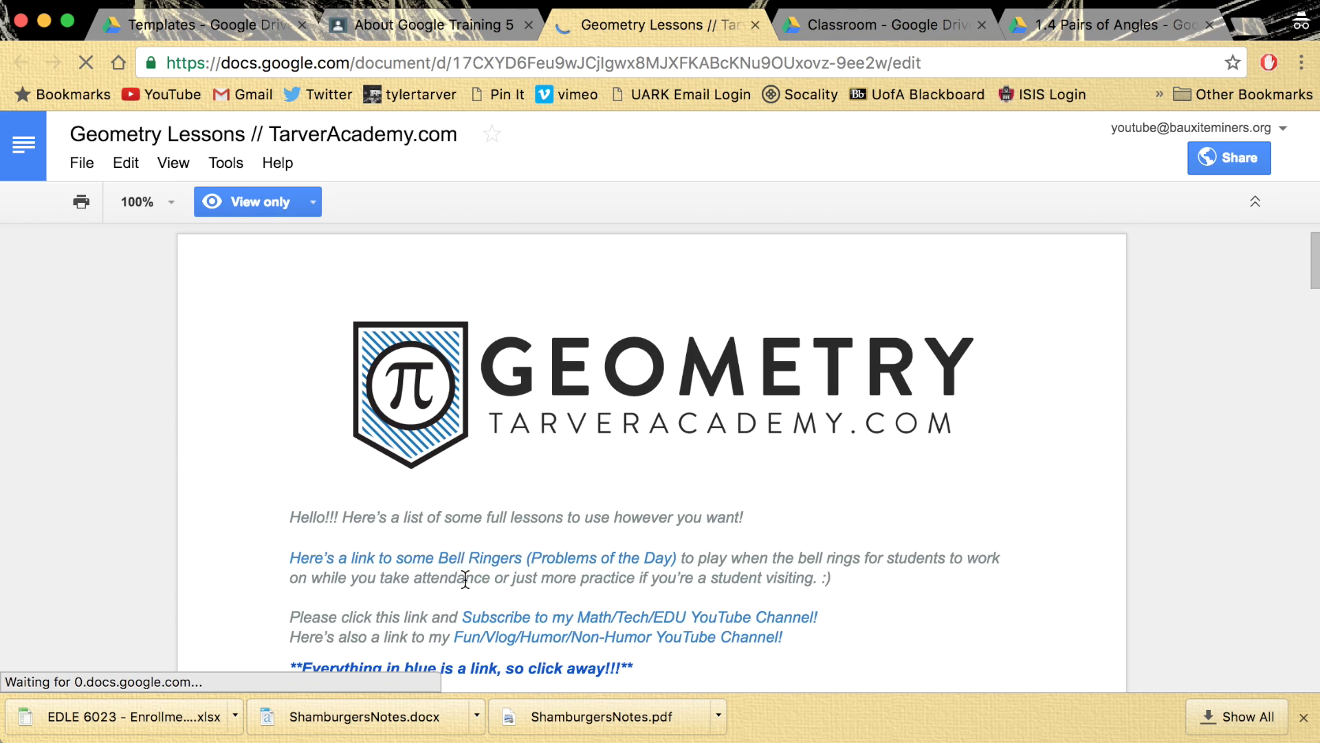
{"action": "left_click", "coordinate": [617, 390]}
{"action": "left_click", "coordinate": [830, 26]}
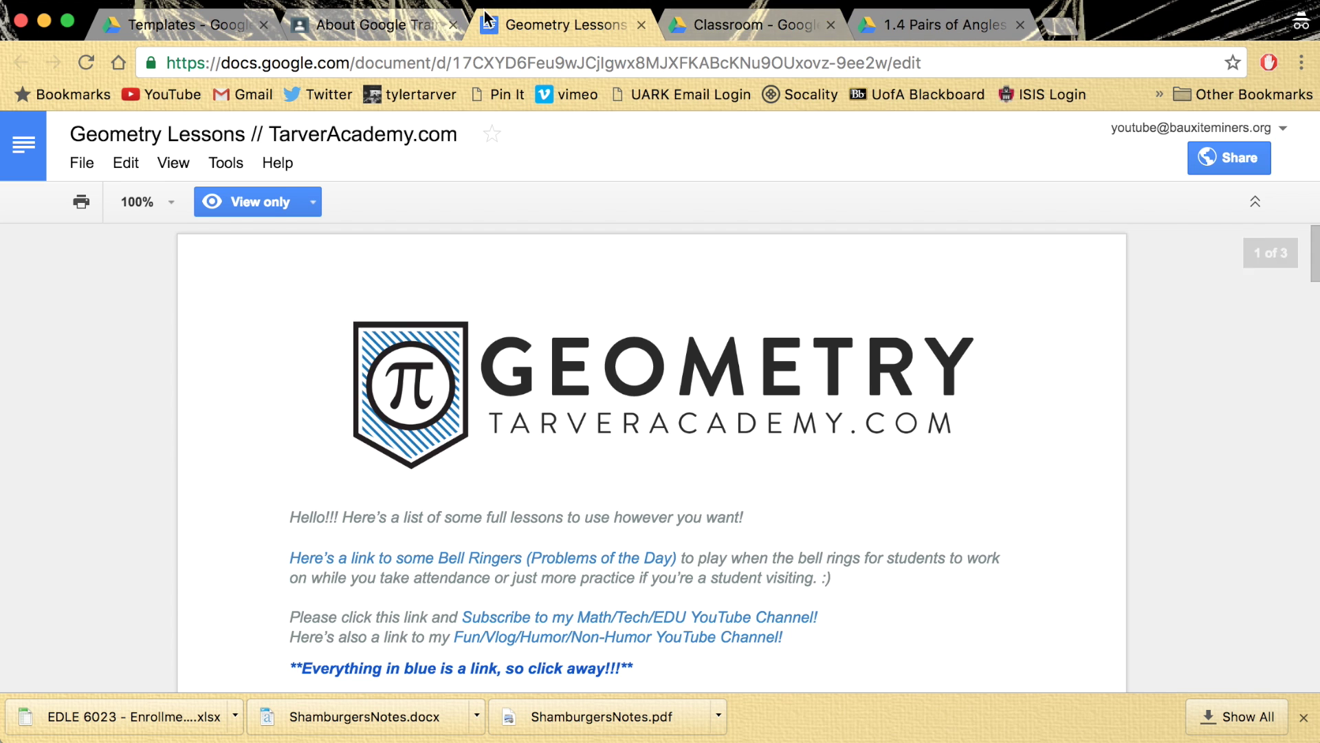
{"action": "left_click", "coordinate": [417, 22]}
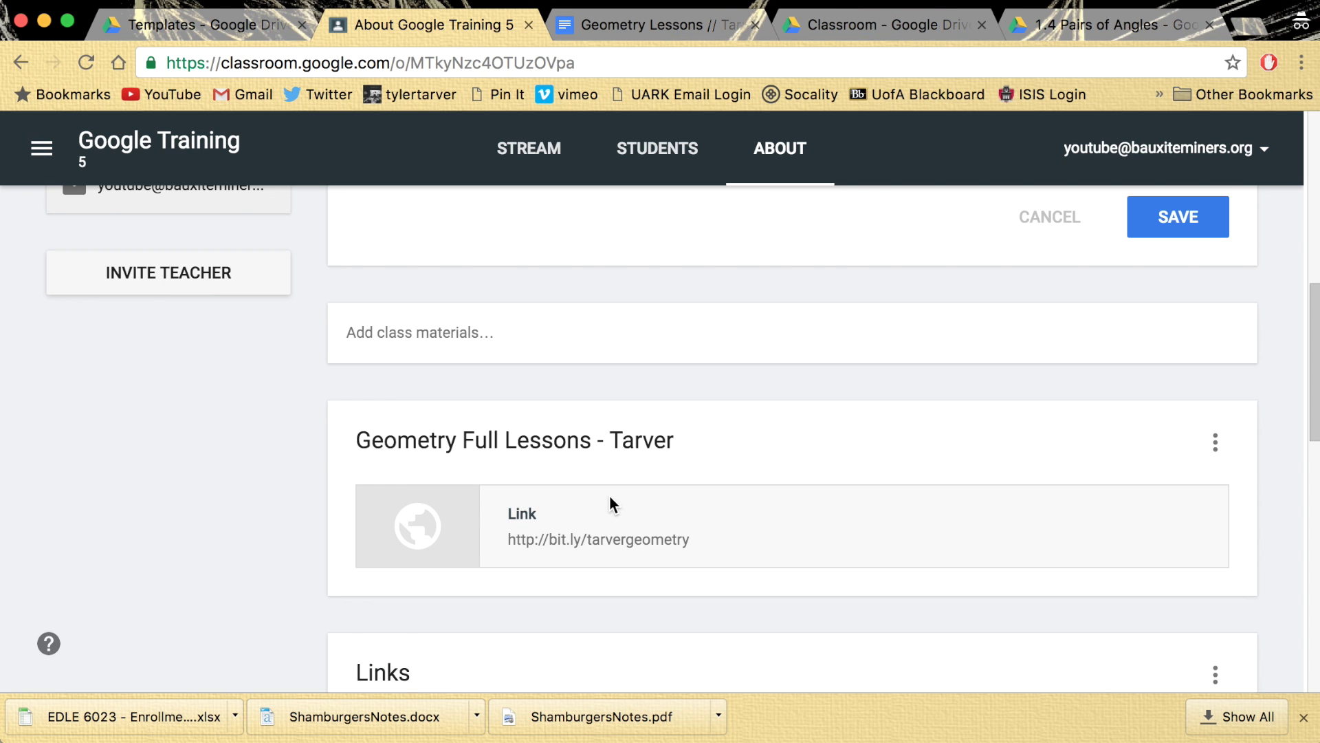
- Save the Google Training 5 class details and return to the top of the About page
{"action": "scroll", "coordinate": [609, 495], "scroll_direction": "up", "scroll_amount": 10}
{"action": "scroll", "coordinate": [609, 504], "scroll_direction": "down", "scroll_amount": 6}
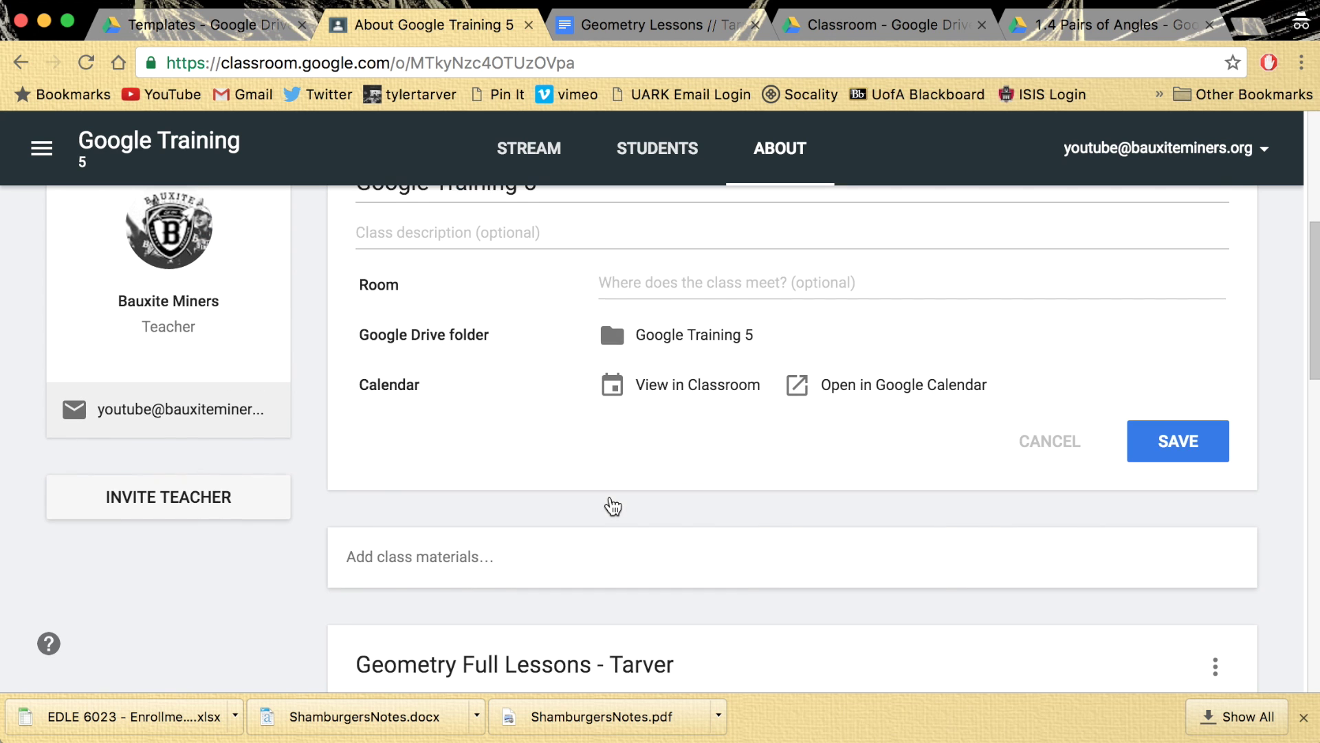
{"action": "left_click", "coordinate": [1197, 457]}
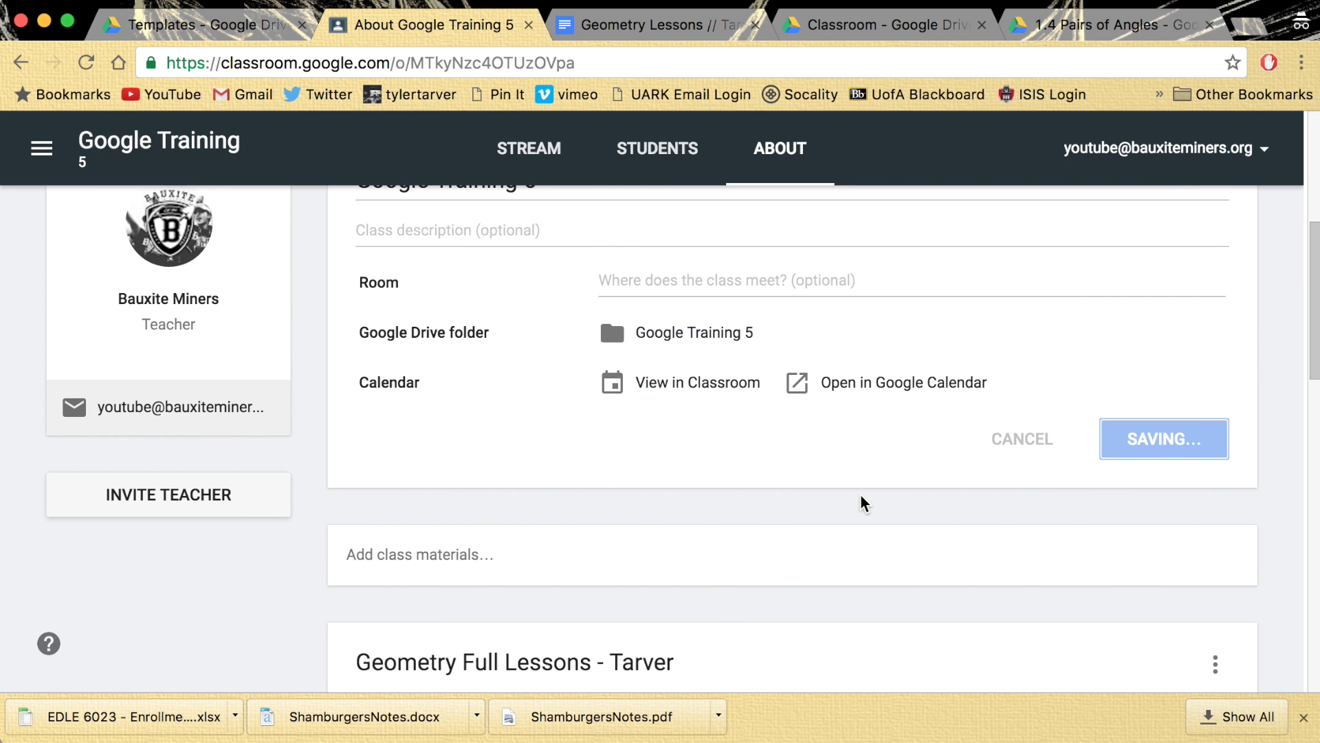
{"action": "scroll", "coordinate": [748, 555], "scroll_direction": "down", "scroll_amount": 5}
{"action": "scroll", "coordinate": [748, 555], "scroll_direction": "up", "scroll_amount": 3}
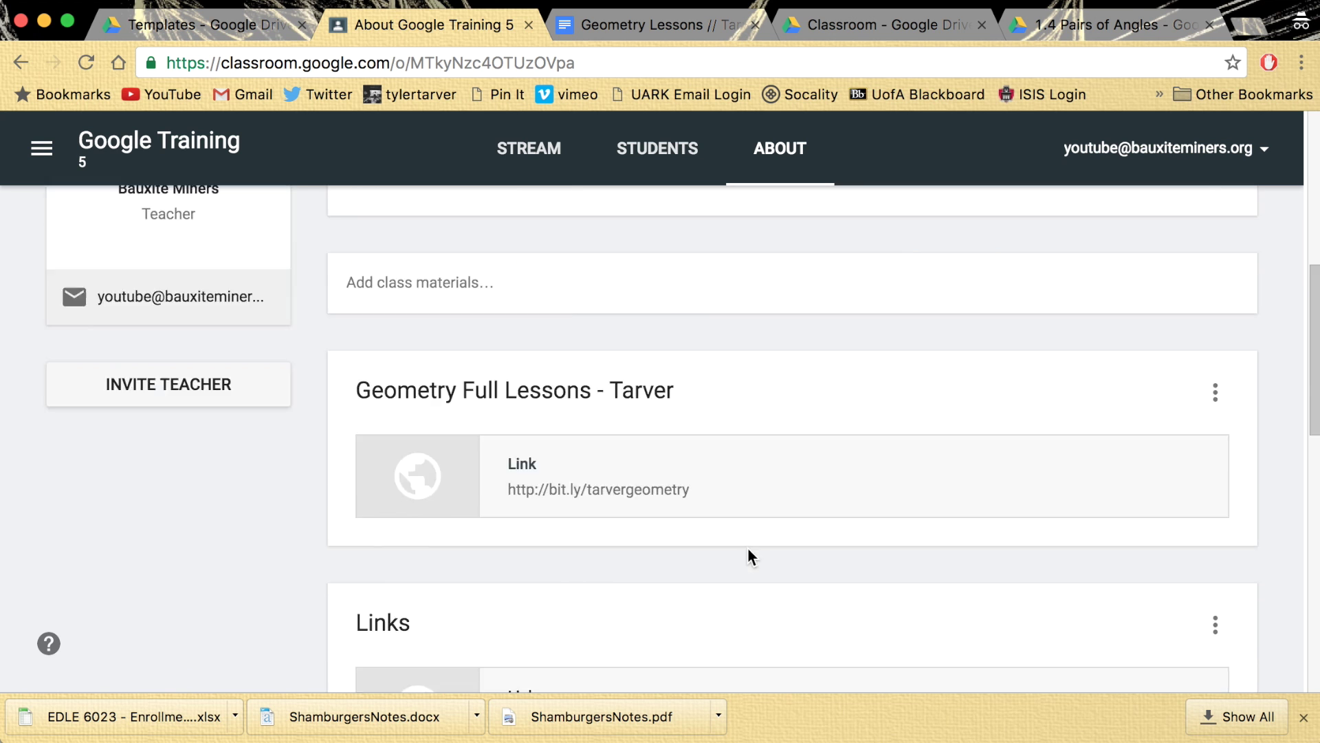
{"action": "scroll", "coordinate": [748, 554], "scroll_direction": "up", "scroll_amount": 10}
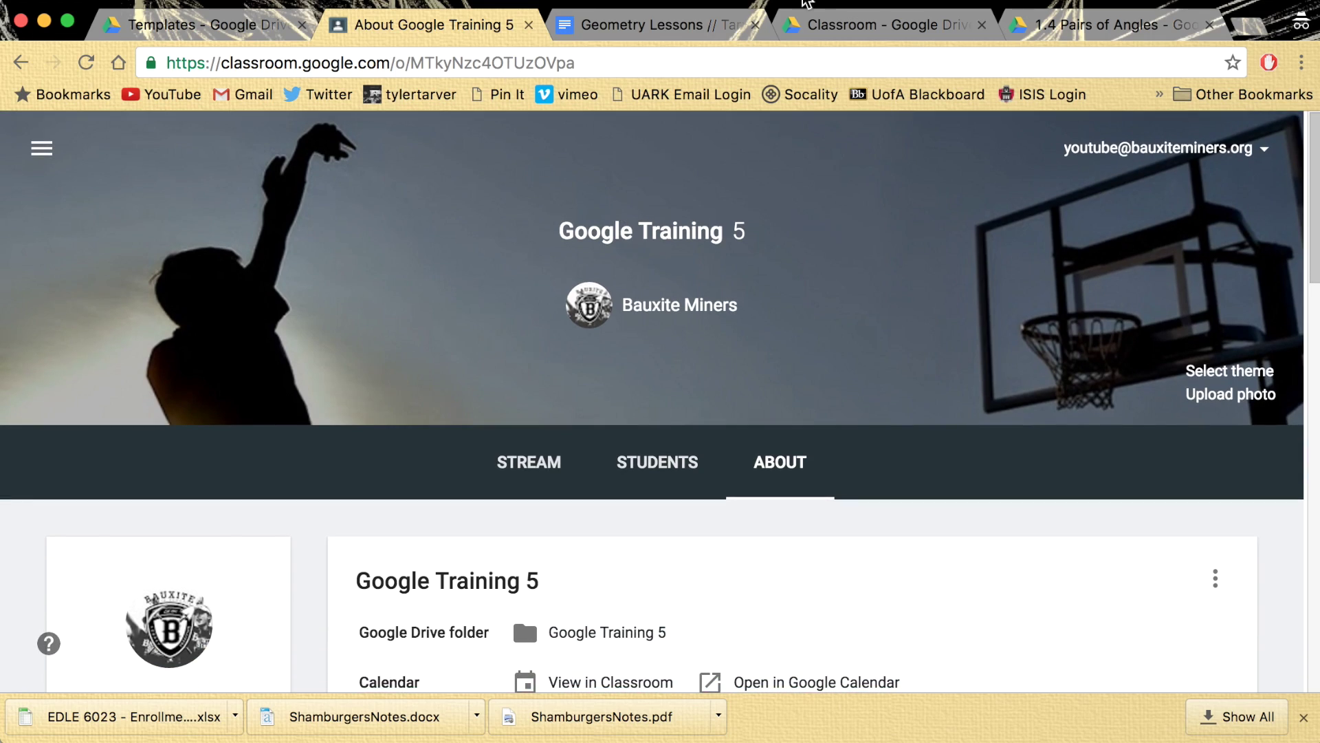